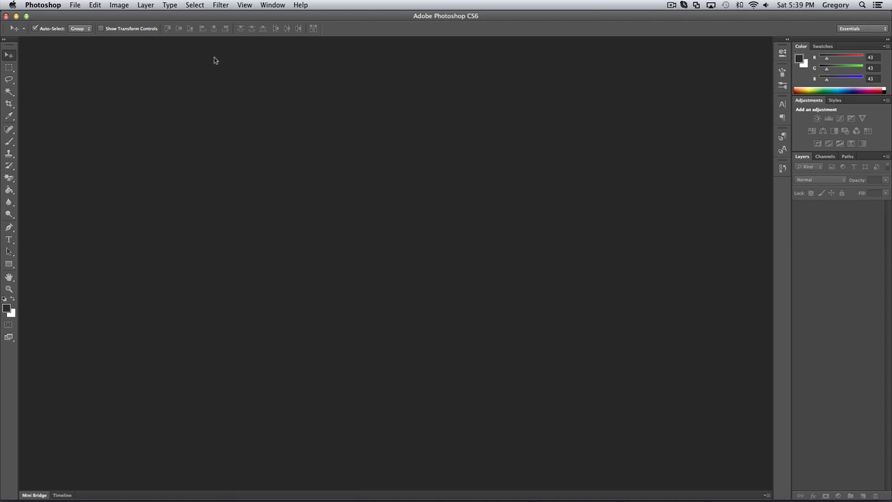
Step: Create a new blank document 1920 pixels wide and 1080 pixels high
key("Tab")
type("1920")
key("Tab")
type("1080")
key("Return")
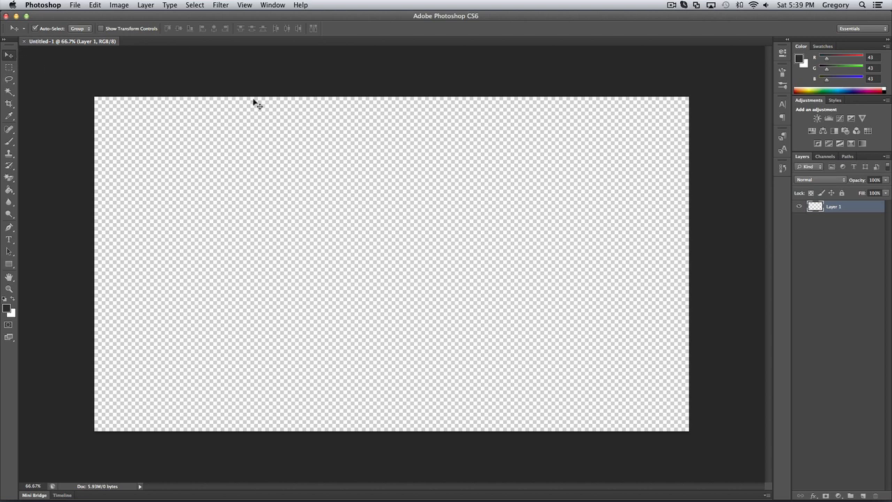
Step: Fill the canvas with the dark foreground colour, then cover it with a green radial gradient starting near the bottom centre
key("g")
left_click(265, 190)
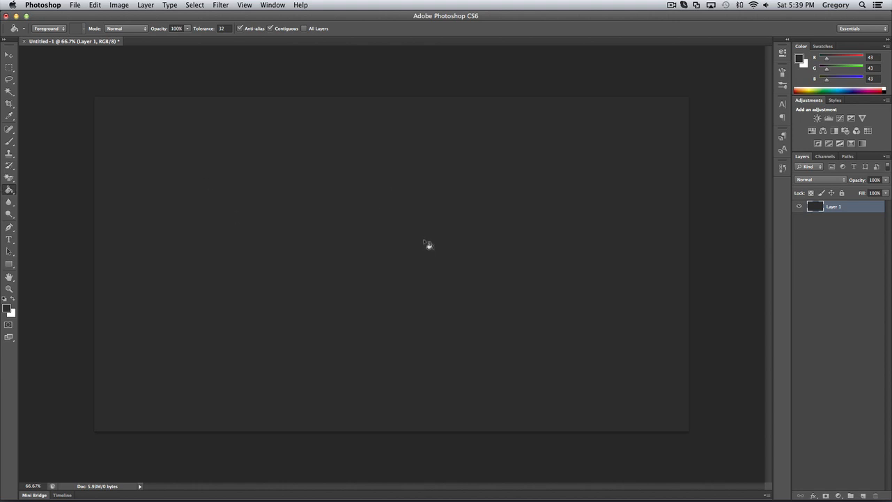
left_click(10, 190)
left_click(41, 189)
left_click_drag(365, 436, 309, 40)
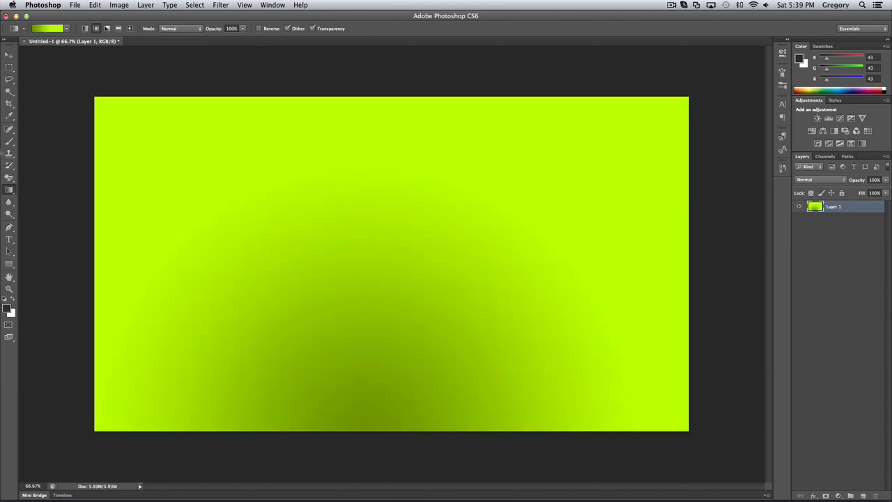
Step: Place the hunger games.jpg wallpaper into the document from the Wallpapers folder
left_click(9, 55)
key("super+shift+p")
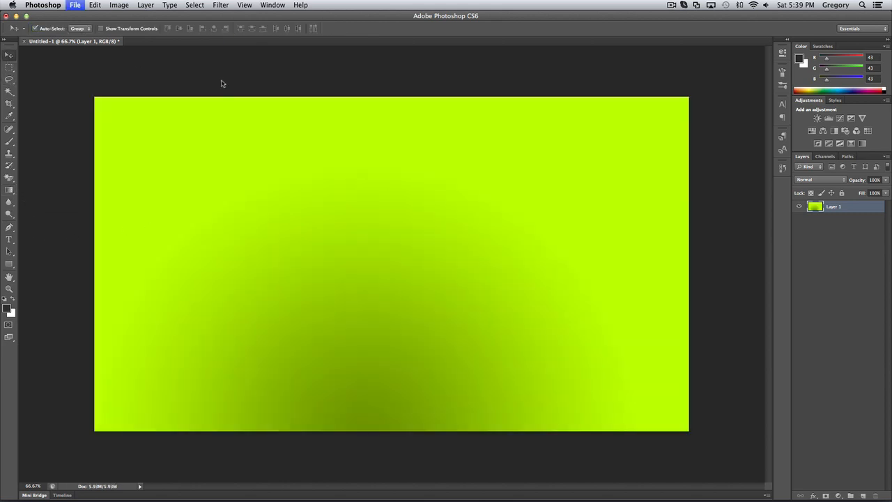
scroll(559, 196, "down", 10)
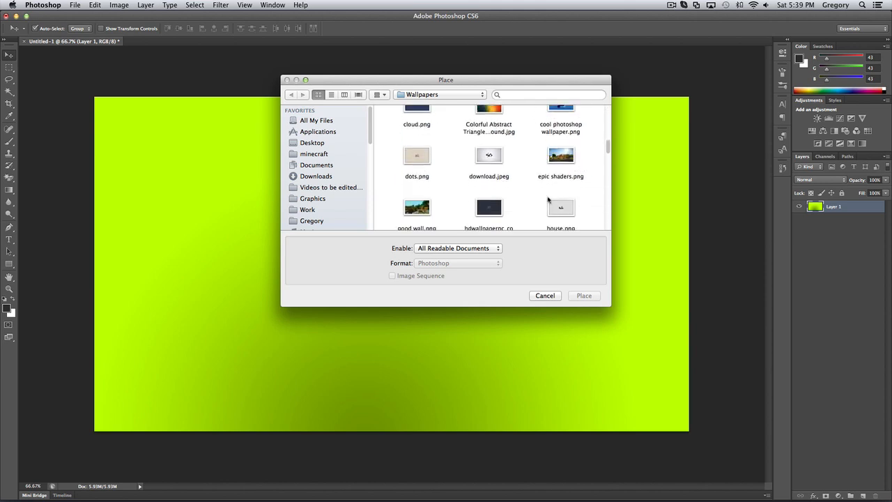
scroll(488, 188, "down", 1)
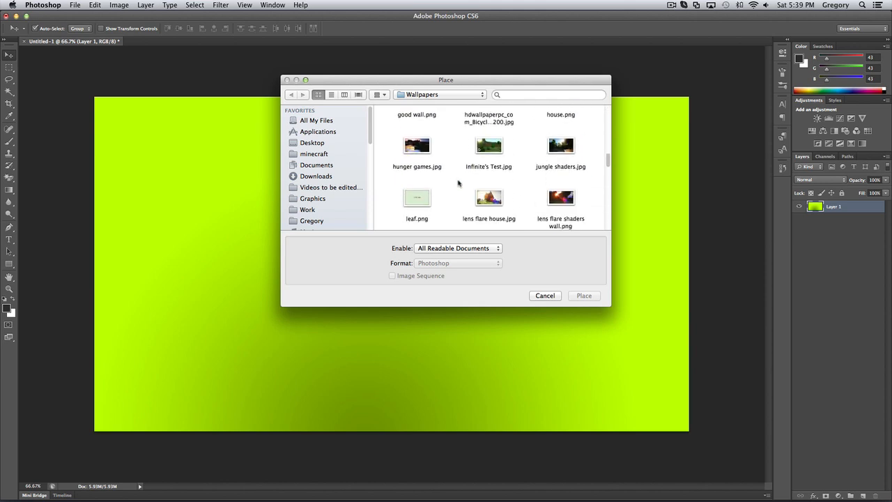
double_click(424, 148)
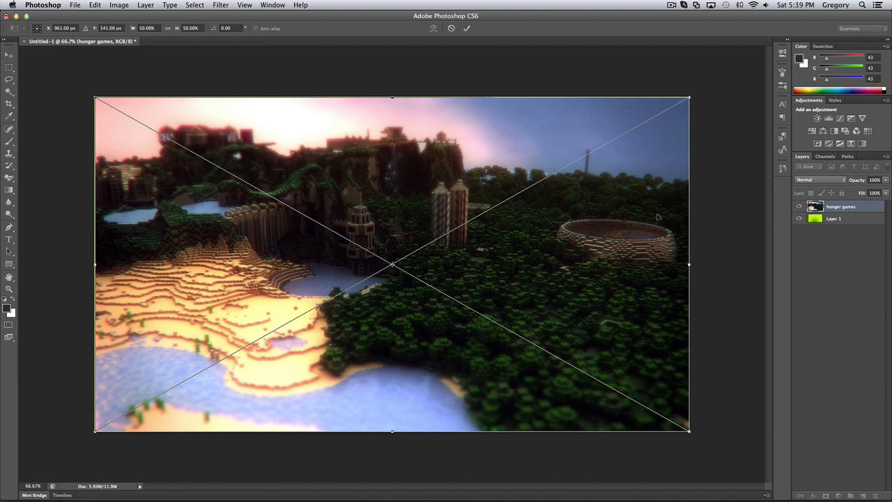
key("Return")
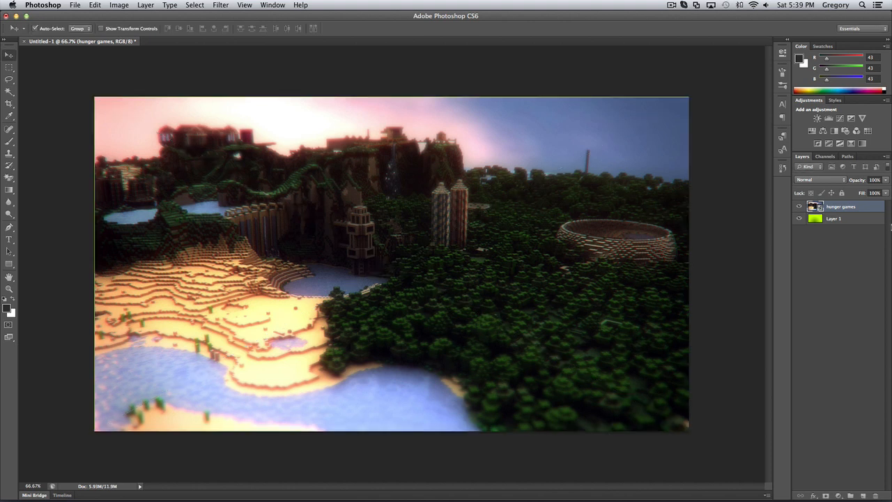
Step: Delete the green gradient layer beneath the placed image
left_click(870, 220)
key("Delete")
Step: Scale the hunger games image to about 50.65% and shift it slightly left over the canvas
left_click_drag(447, 253, 448, 251)
key("ctrl+t")
left_click_drag(688, 430, 697, 436)
left_click_drag(619, 395, 610, 395)
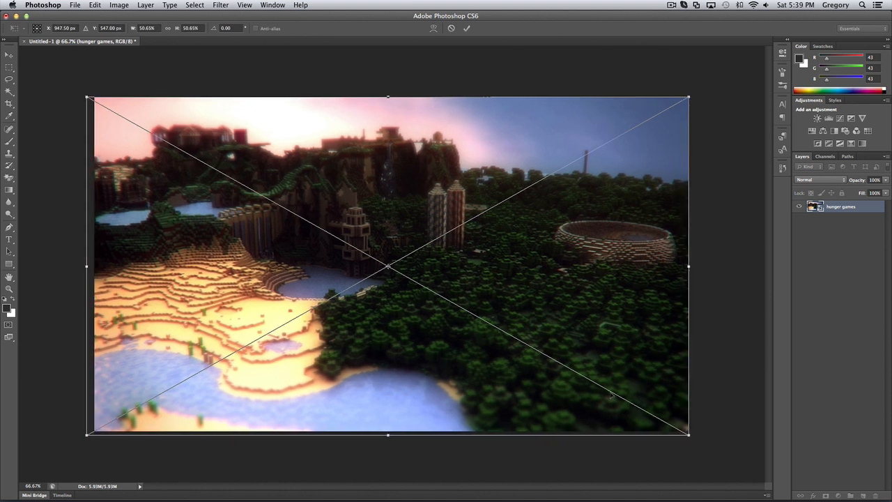
key("Return")
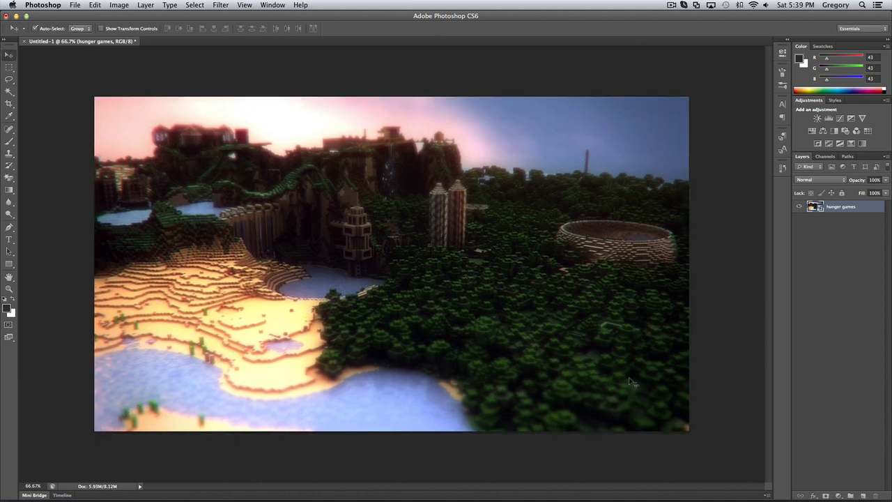
Step: Enlarge the hunger games image a little further and reposition it so that it fully covers the canvas
key("ctrl+t")
left_click_drag(693, 436, 704, 443)
left_click_drag(614, 396, 610, 393)
key("Return")
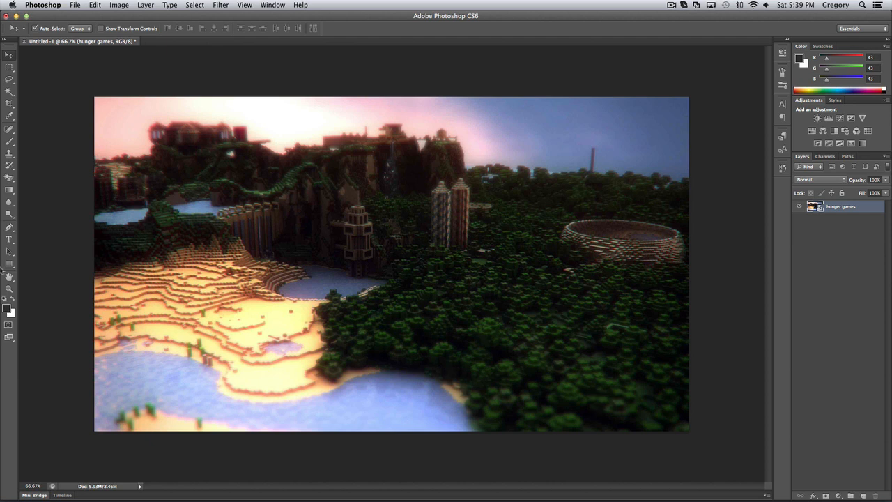
Step: Add a new layer above the hunger games image and set up the Rectangle tool in Pixels mode
left_click(5, 266)
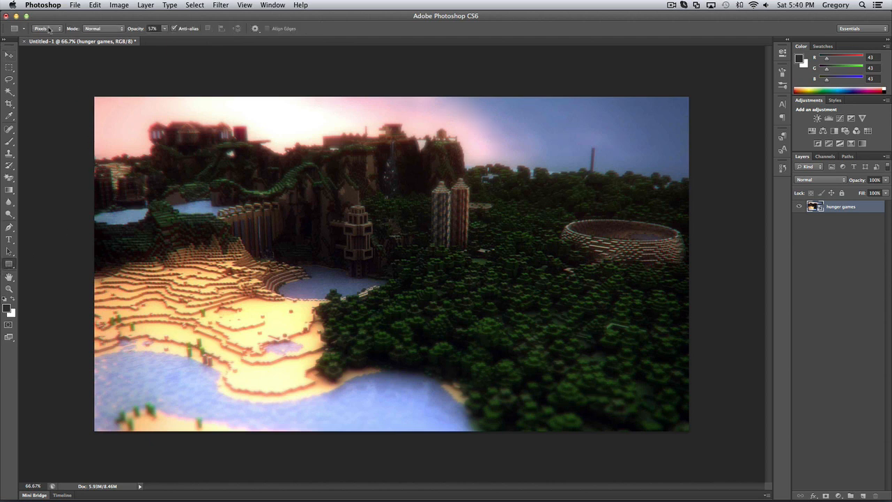
left_click(863, 496)
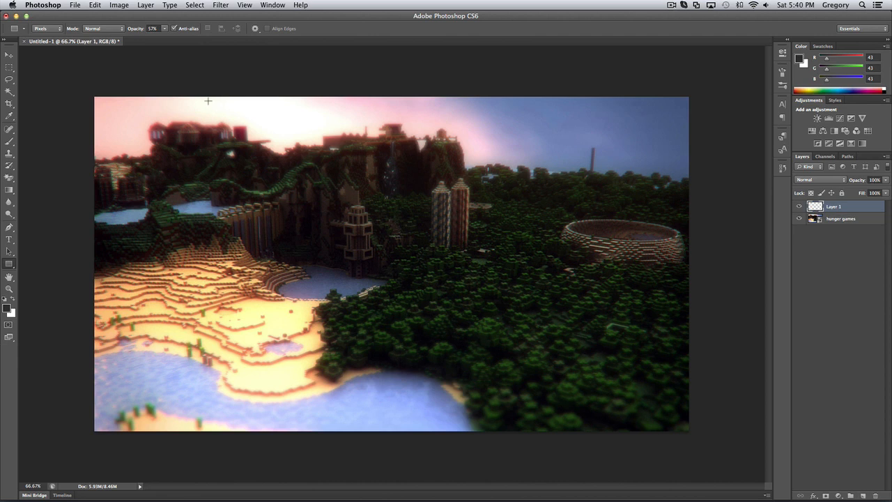
left_click(42, 32)
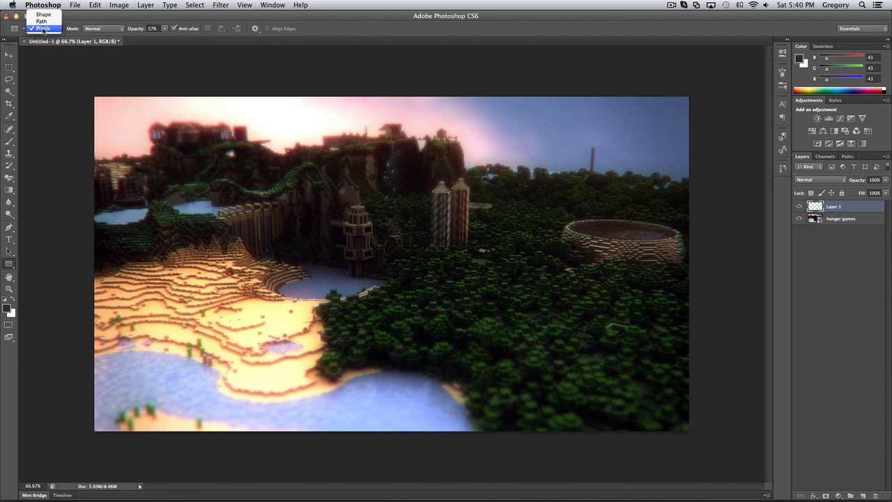
left_click(43, 29)
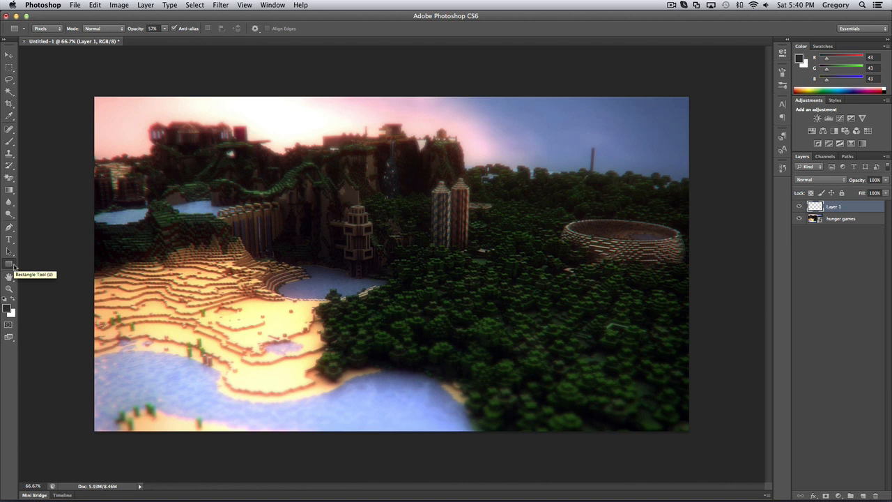
left_click(14, 265)
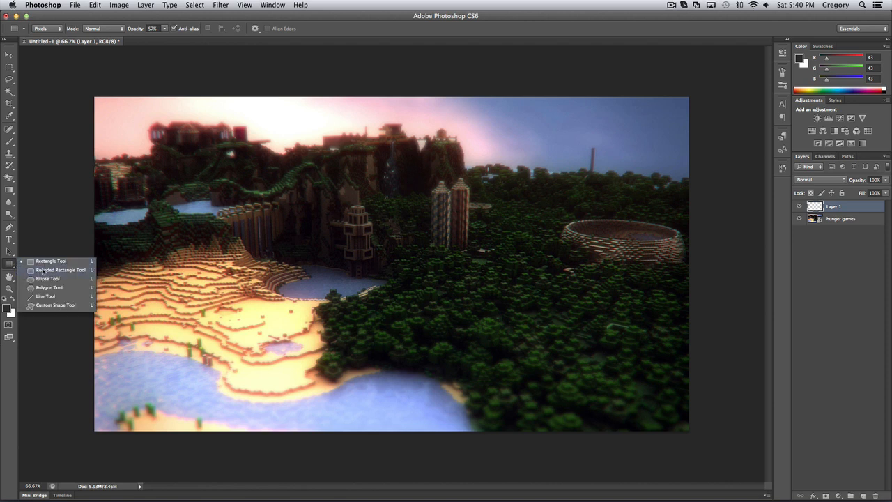
left_click(46, 264)
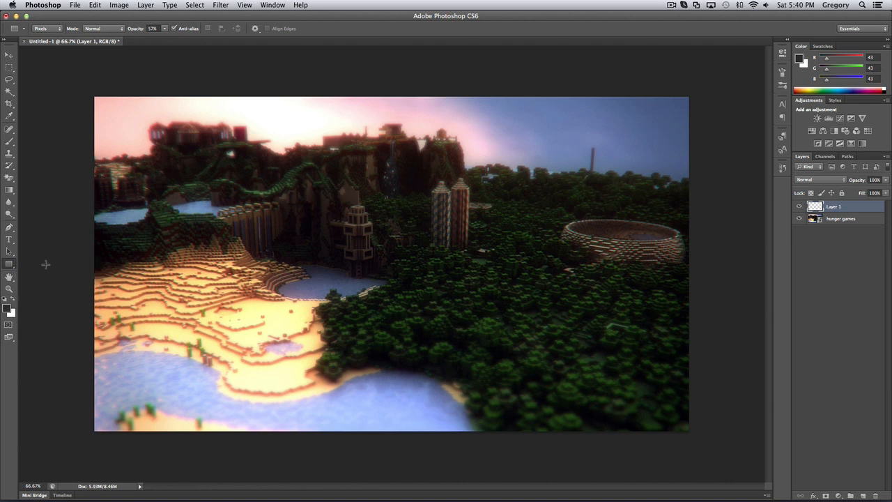
left_click(55, 30)
left_click(56, 29)
Step: Draw a full-width #2b2b2b bar at 100% tool opacity across the upper part of the image on the new layer
left_click(164, 29)
left_click_drag(191, 40, 164, 31)
left_click(9, 264)
left_click(8, 308)
left_click_drag(763, 301, 593, 309)
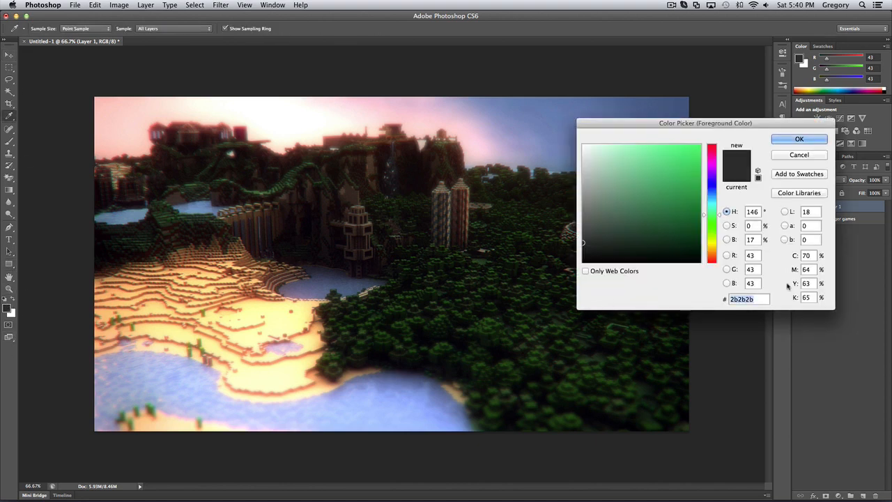
left_click(799, 140)
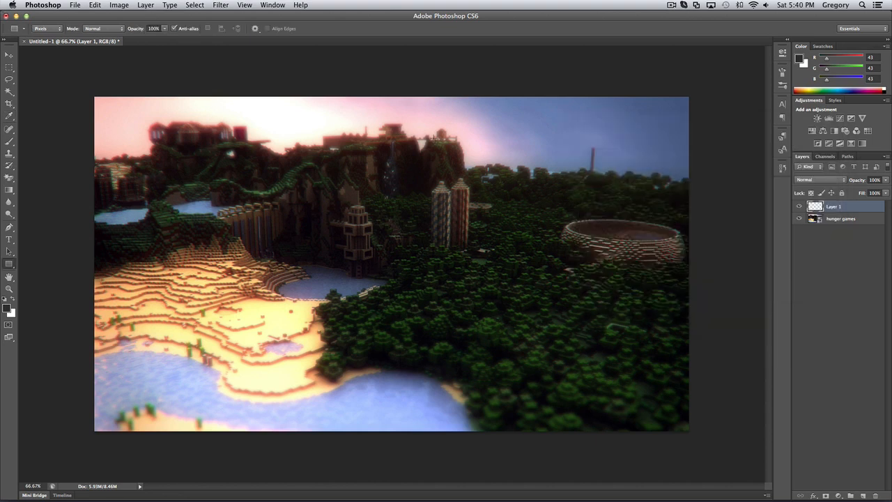
left_click_drag(87, 119, 697, 176)
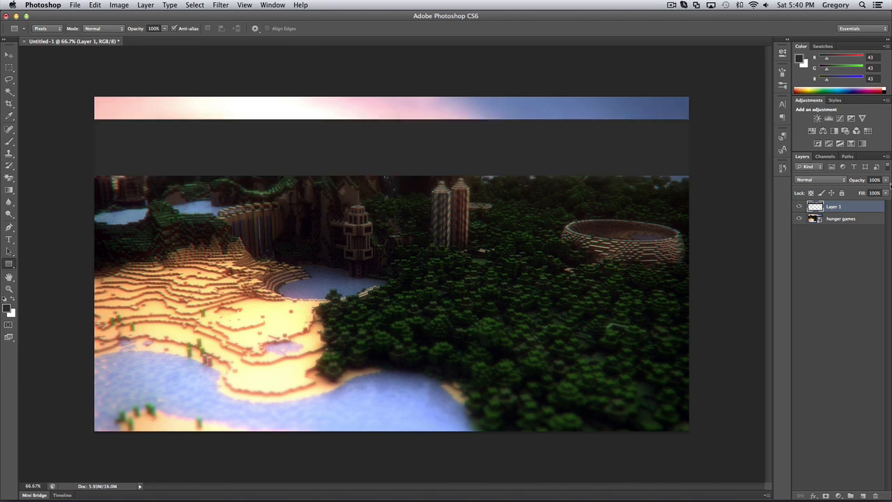
Step: Lower the opacity of the dark bar's layer to 47%
left_click(8, 54)
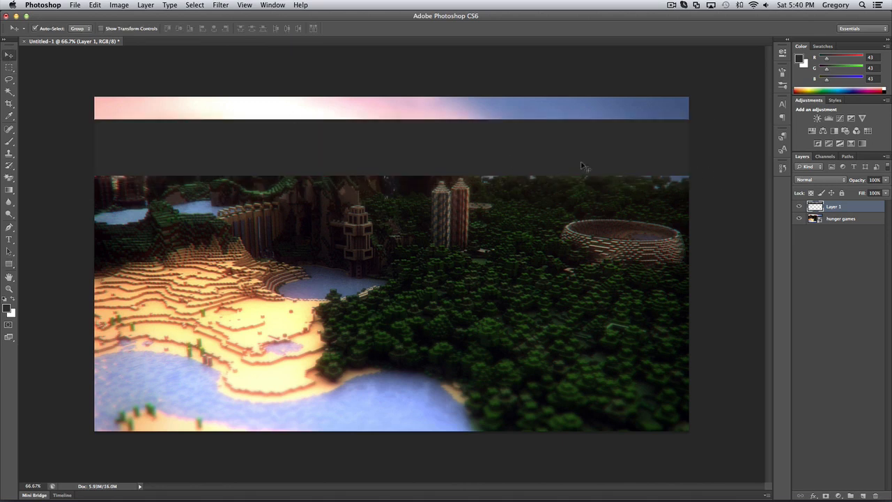
left_click_drag(863, 180, 856, 184)
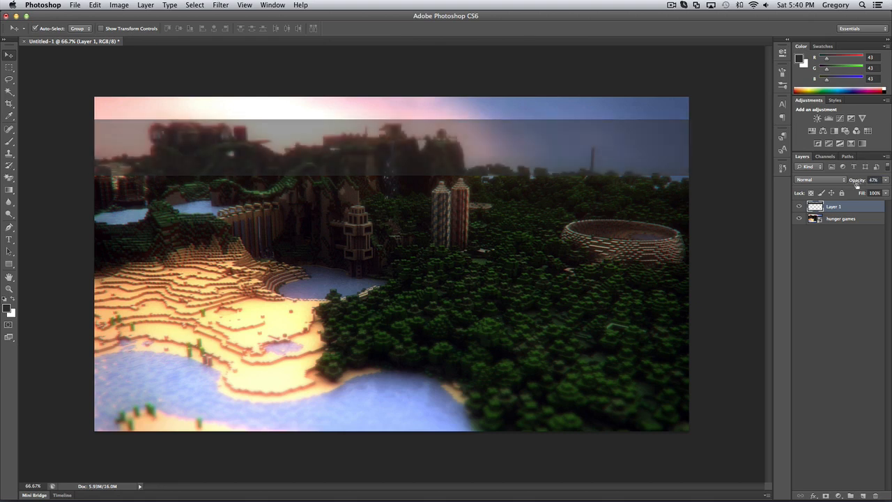
left_click(57, 87)
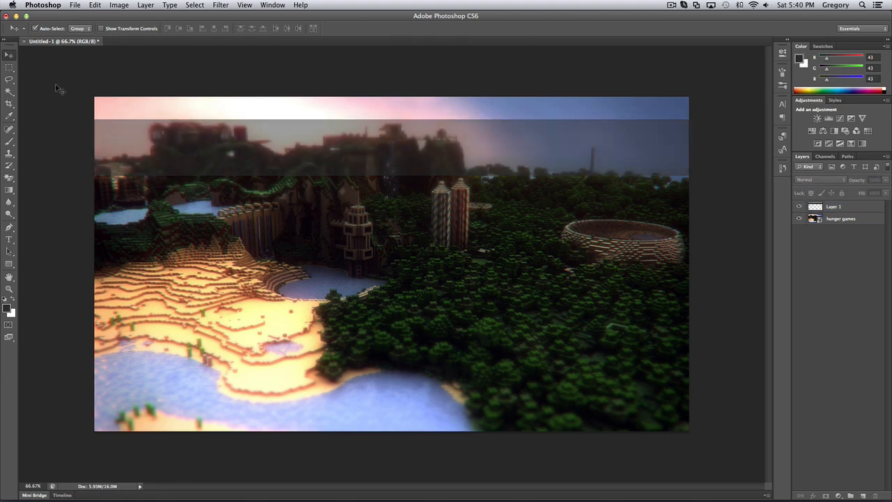
left_click(446, 162)
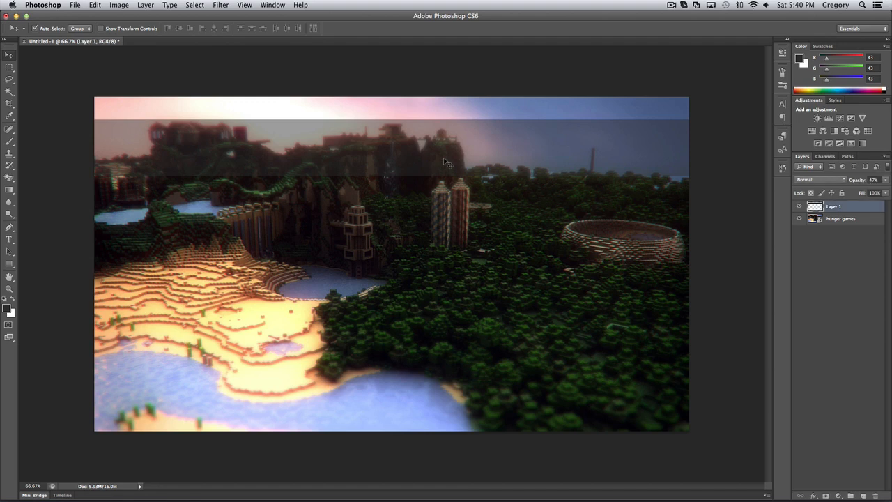
Step: Add the text SHOCKGAMING over the translucent bar
key("t")
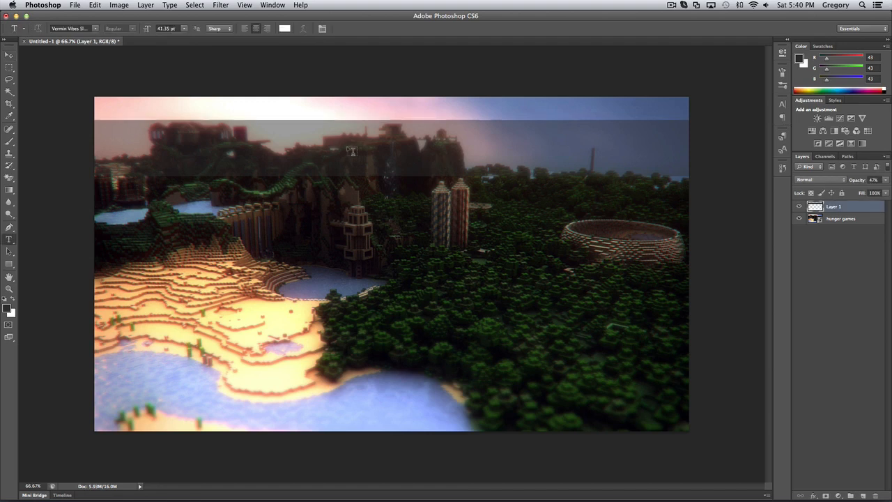
left_click(347, 157)
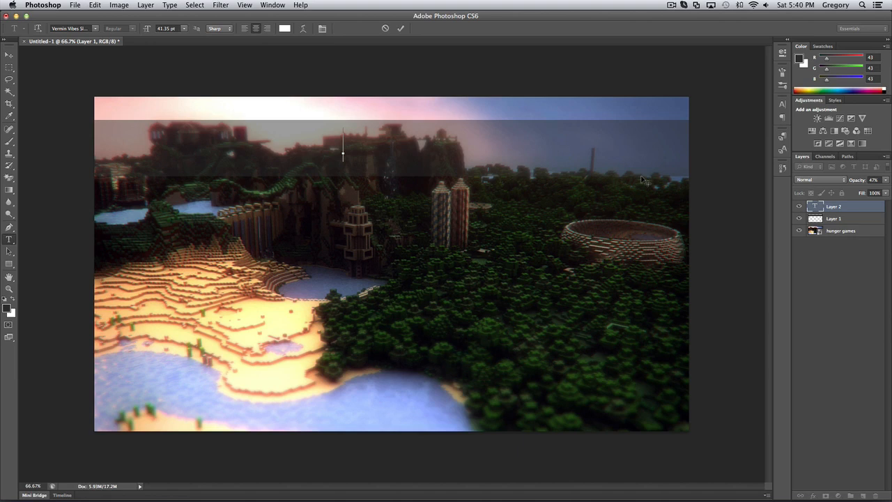
type("SHOCKGAMING")
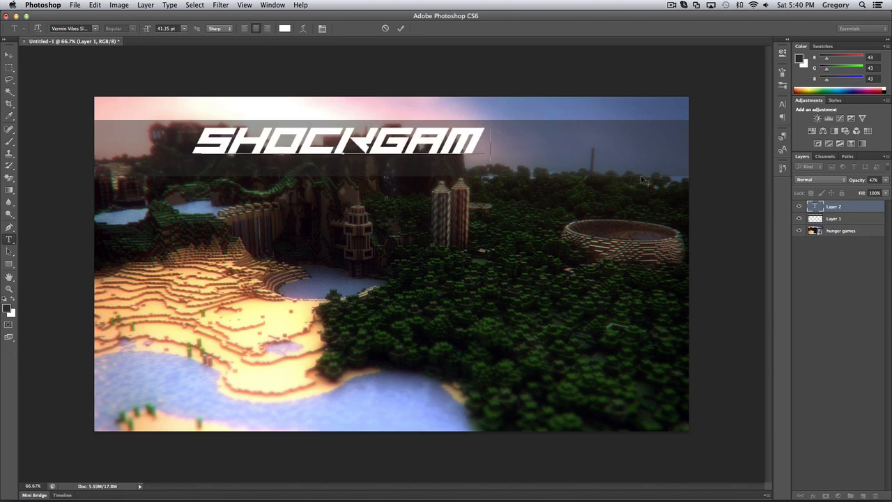
Step: Try the Westrider2057 and Minercraftory fonts on the whole SHOCKGAMING text
key("ctrl+a")
left_click(94, 28)
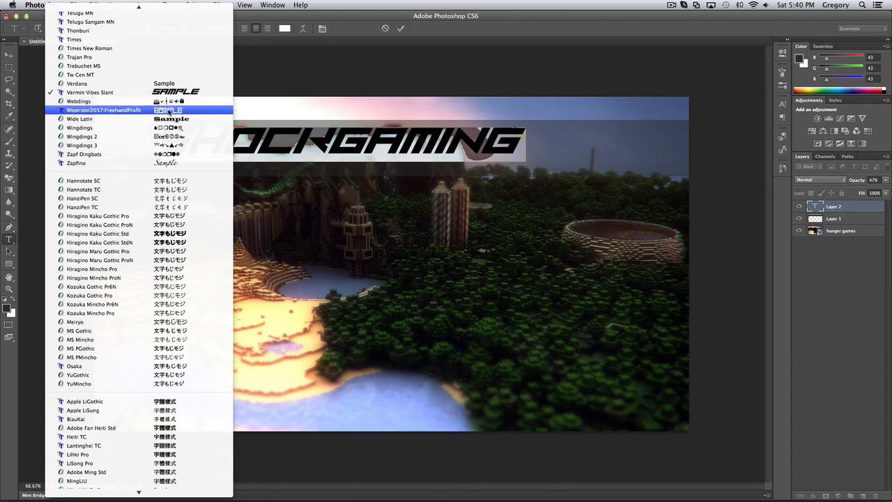
left_click(168, 102)
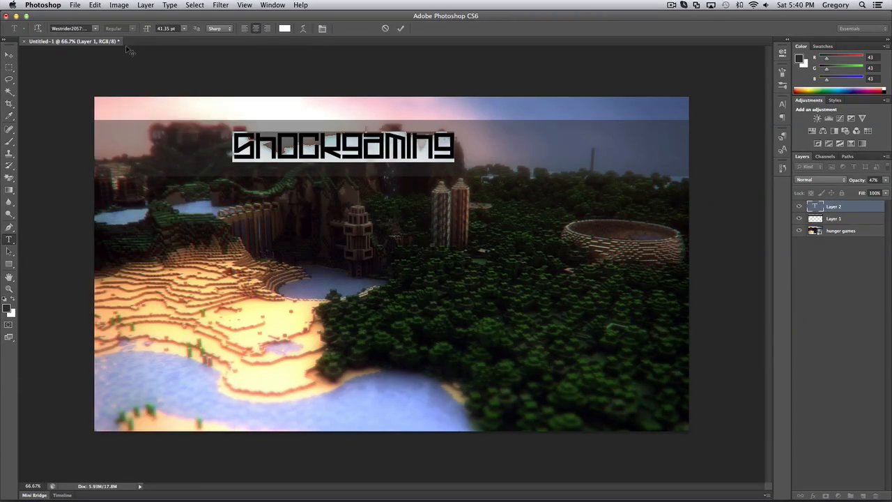
left_click(94, 30)
mouse_move(138, 7)
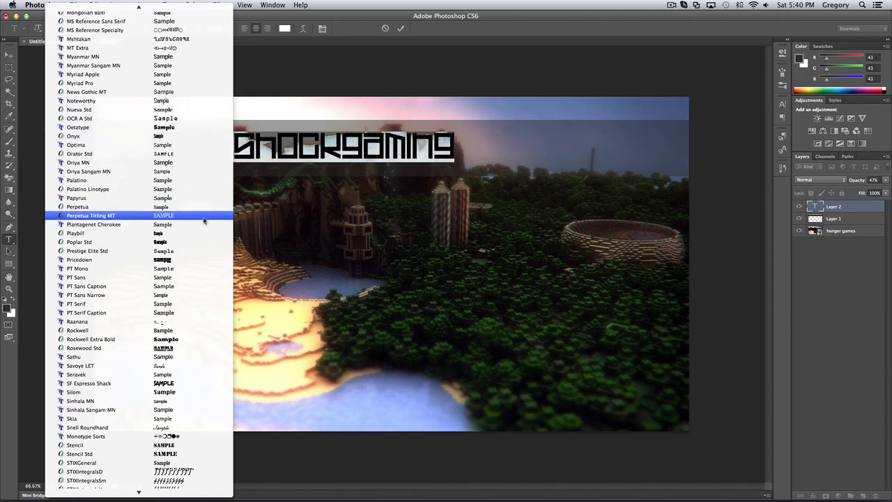
scroll(213, 72, "up", 10)
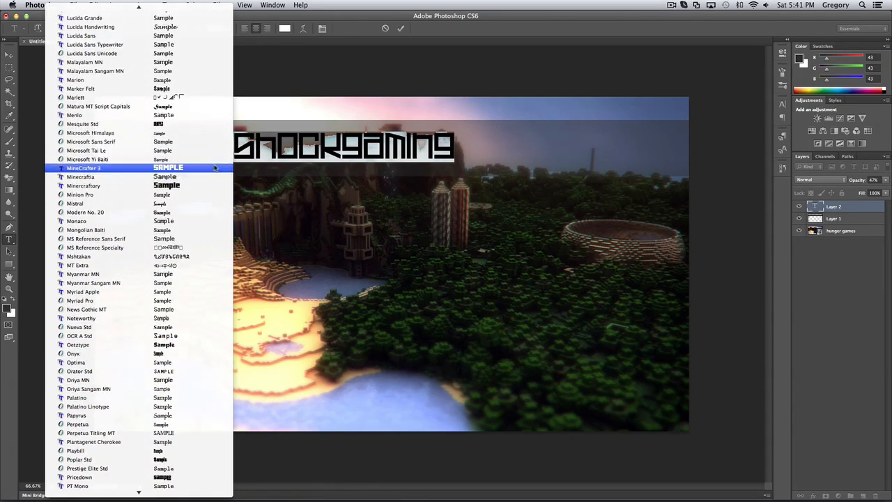
left_click(202, 185)
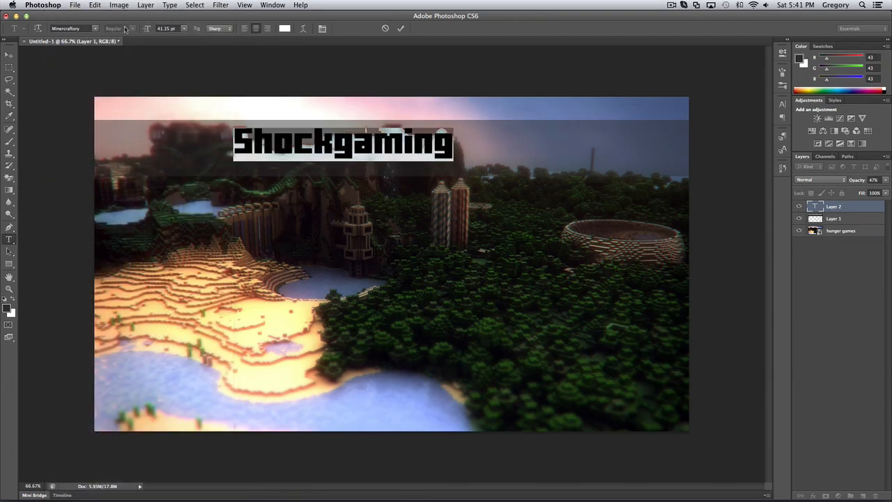
Step: Set the SHOCKGAMING text in the MineCrafter 3 font, shift it slightly to the right and place the cursor after SH
left_click(96, 29)
scroll(209, 55, "up", 3)
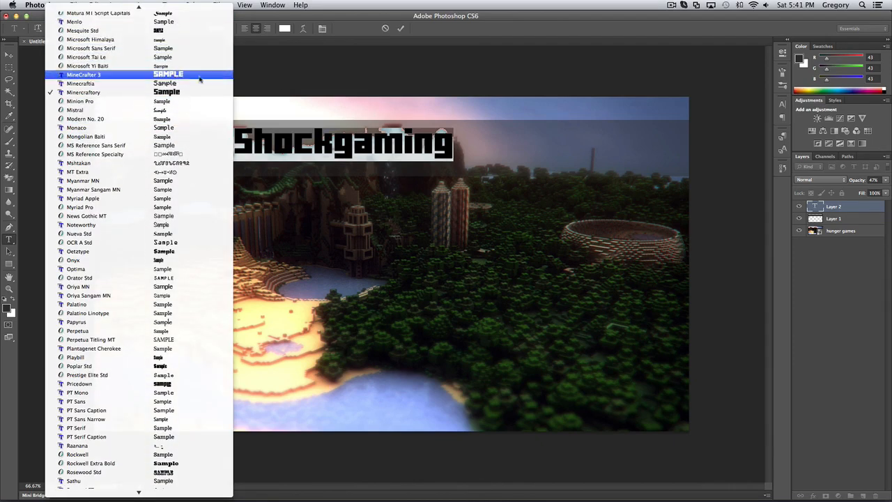
left_click(223, 74)
left_click_drag(466, 215, 504, 228)
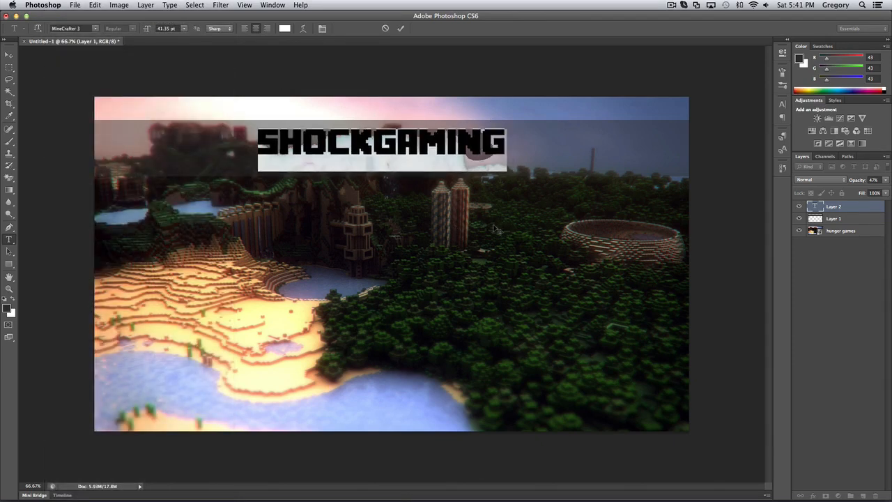
left_click(306, 147)
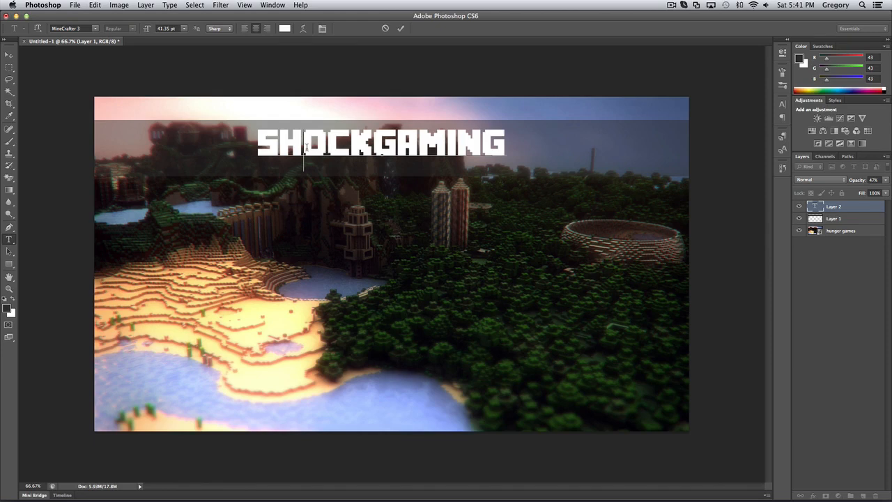
Step: Shift the SHOCKGAMING text slightly right and down within the translucent bar and commit it
key("super+a")
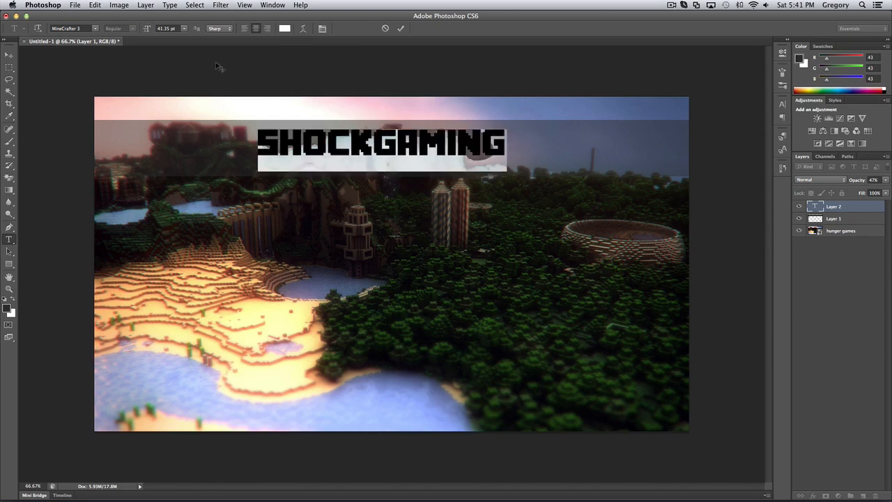
left_click_drag(358, 227, 365, 232)
key("super+Return")
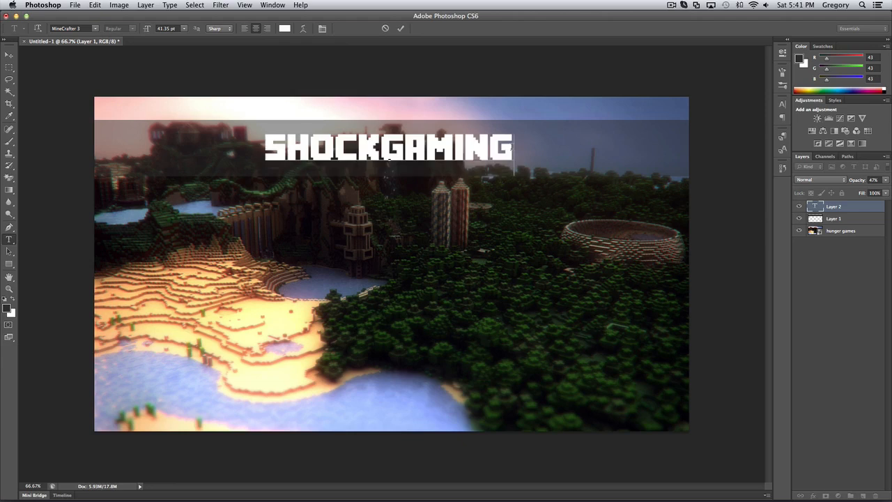
left_click(9, 55)
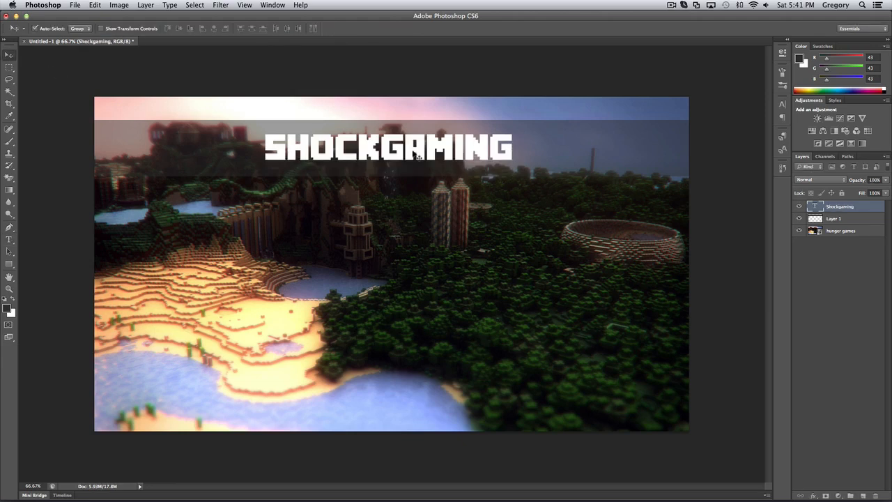
left_click_drag(416, 156, 418, 157)
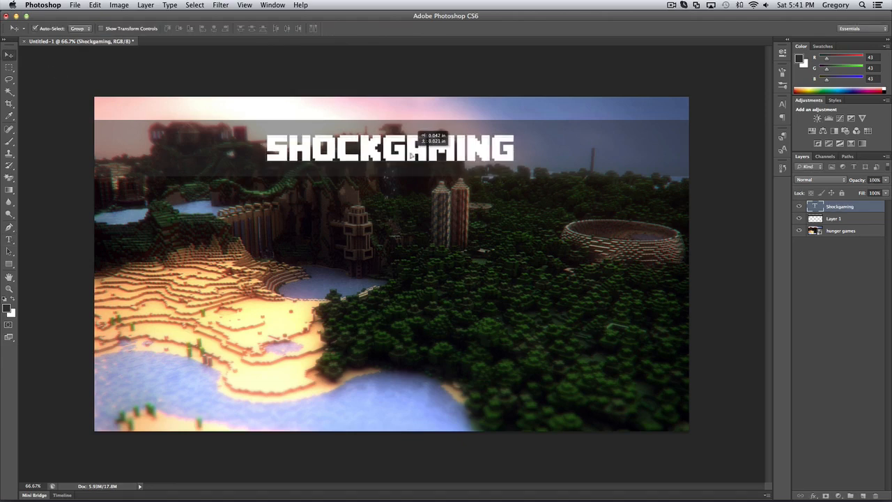
mouse_move(366, 480)
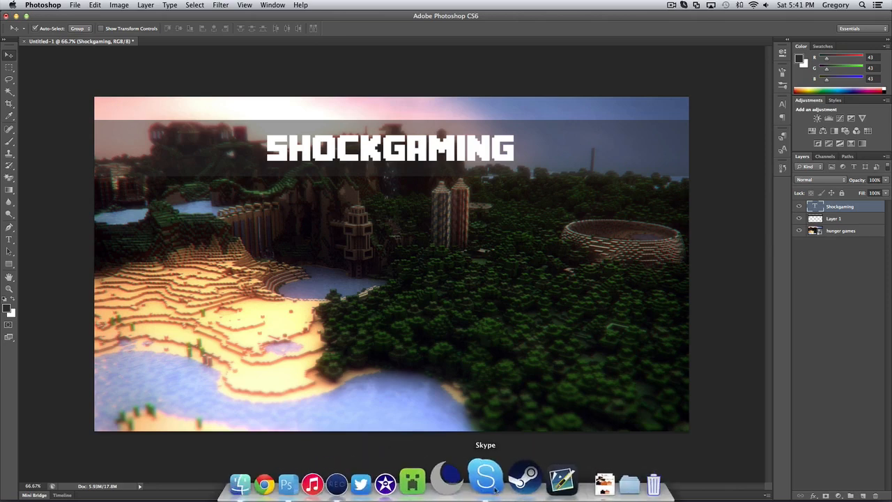
left_click_drag(370, 156, 370, 155)
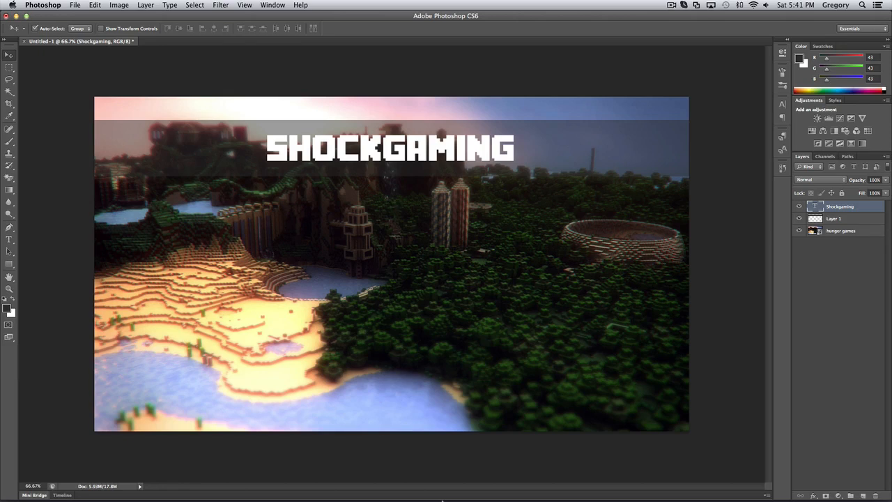
Step: Switch to Illustrator and create a new Letter-size print document, 612 by 792 pt
key("F4")
scroll(407, 213, "right", 5)
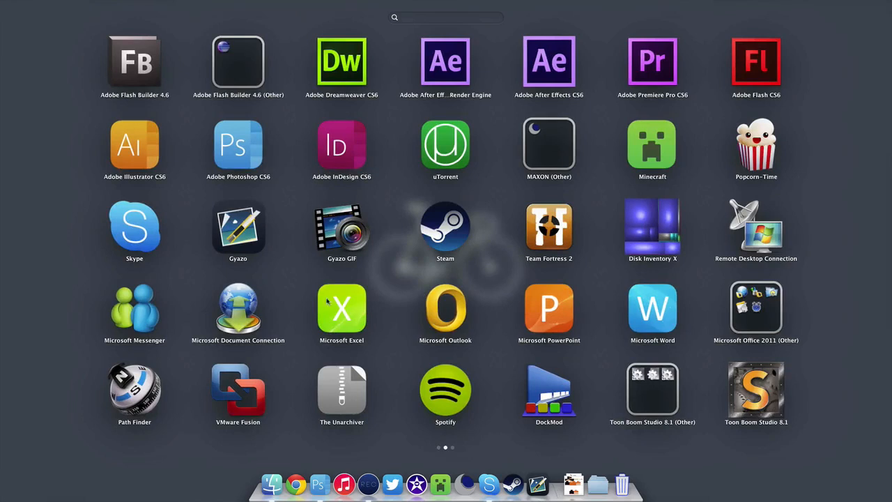
left_click(165, 138)
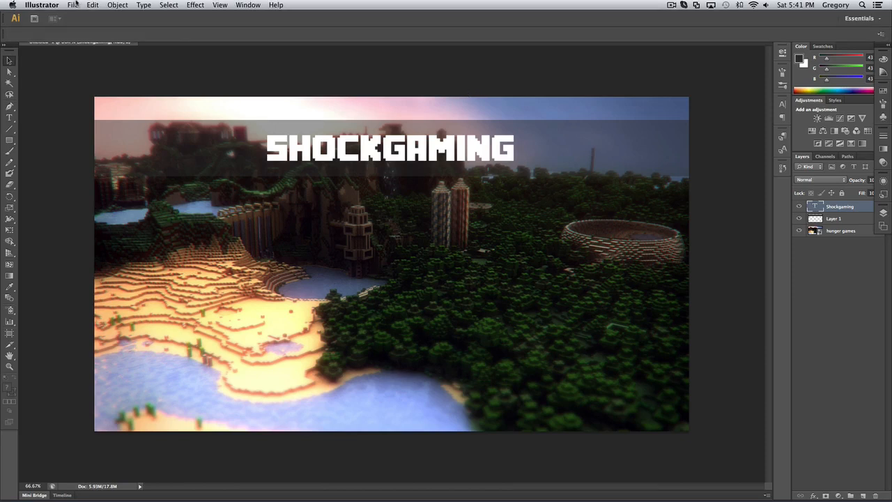
left_click(74, 6)
left_click(80, 14)
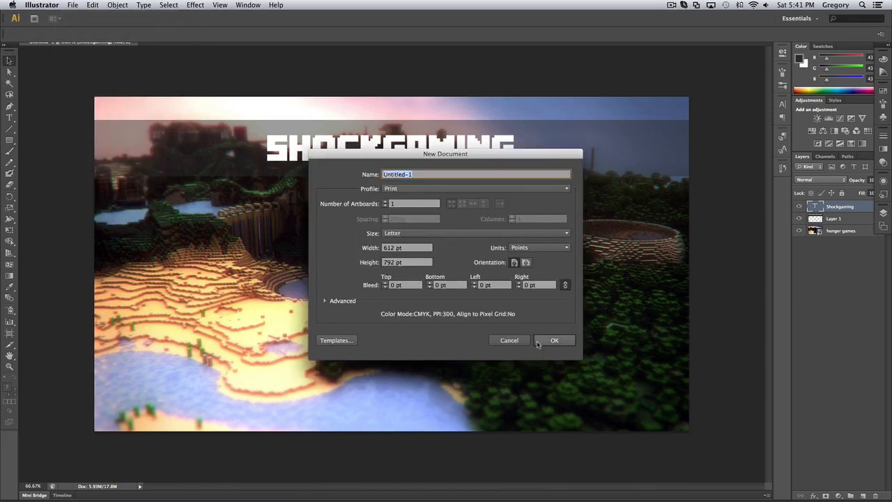
left_click(551, 340)
Step: Add the text ShockGaming in the upper half of the artboard
key("t")
left_click(387, 187)
type("ShockGaming")
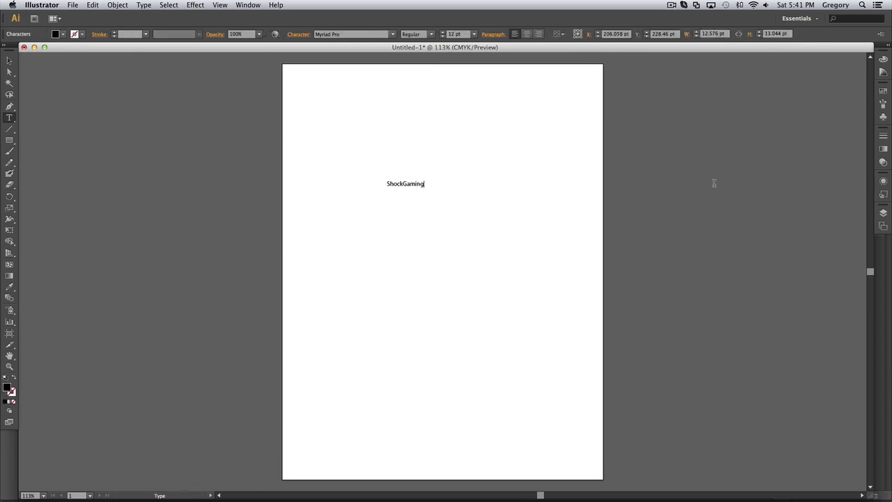
Step: Set the whole ShockGaming text in Vermin Vibes Slant Regular at 26 pt and shift it slightly left and down
key("super+a")
left_click(394, 35)
scroll(352, 210, "down", 10)
scroll(352, 209, "down", 15)
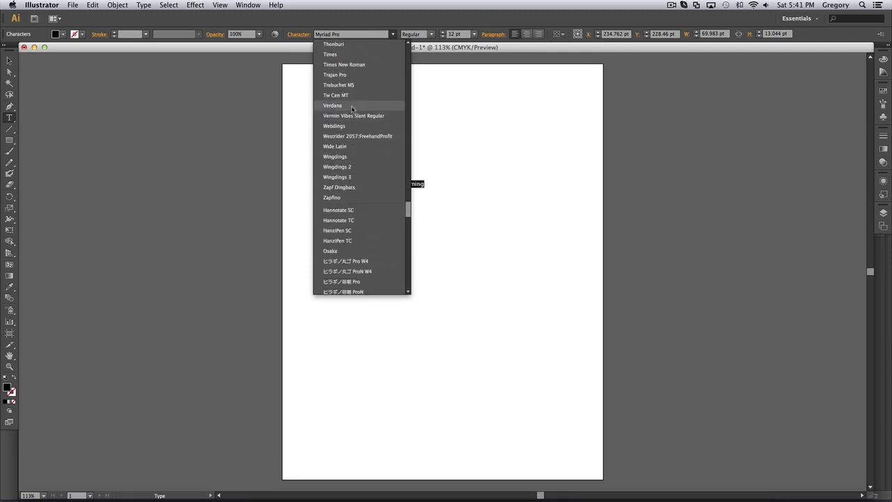
left_click(352, 117)
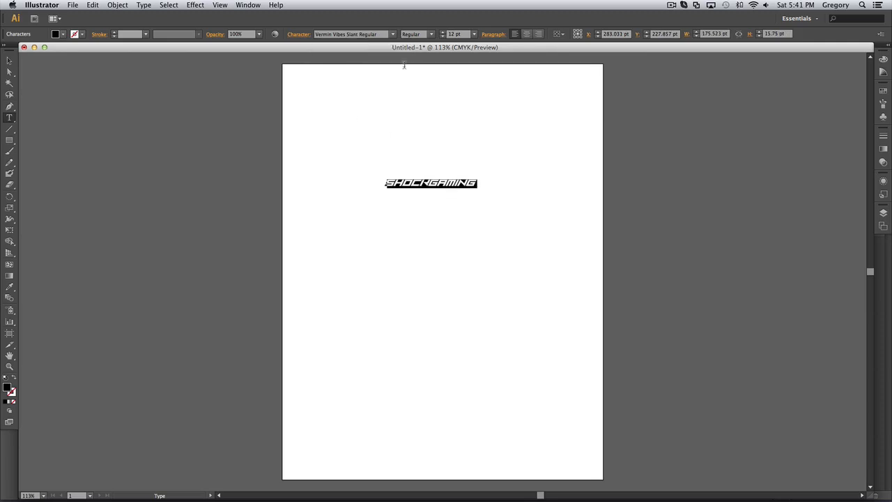
left_click(444, 33)
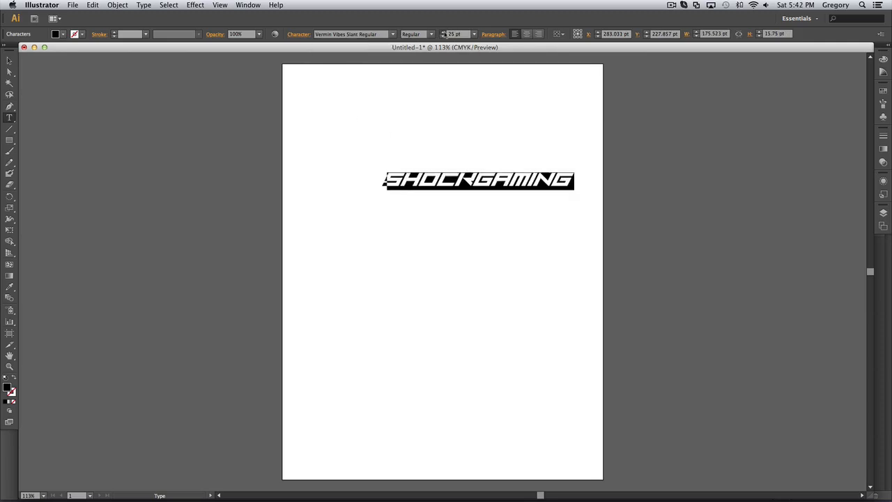
left_click_drag(500, 181, 477, 197)
Step: Fill the whole ShockGaming text with the light grey A8ADAA
double_click(502, 195)
double_click(7, 387)
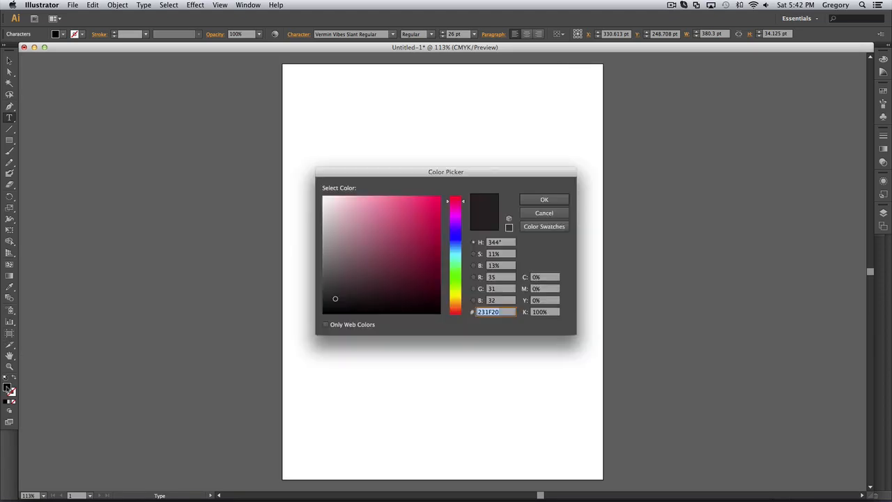
left_click_drag(460, 240, 460, 265)
left_click_drag(326, 289, 328, 232)
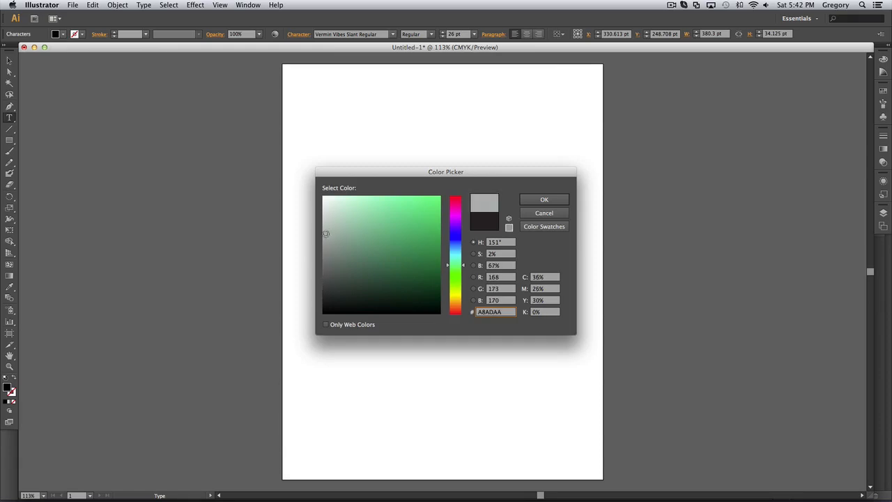
left_click(529, 200)
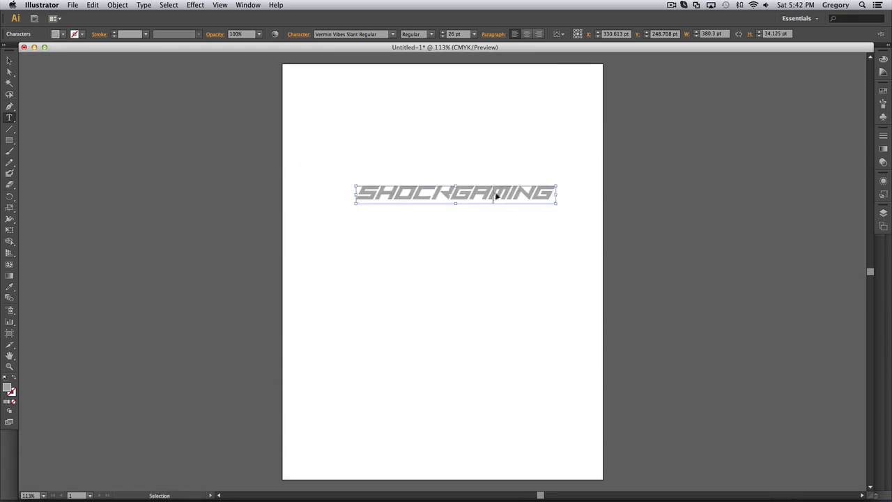
Step: Select the grey text as an object and move it slightly left and down on the artboard
left_click(407, 189)
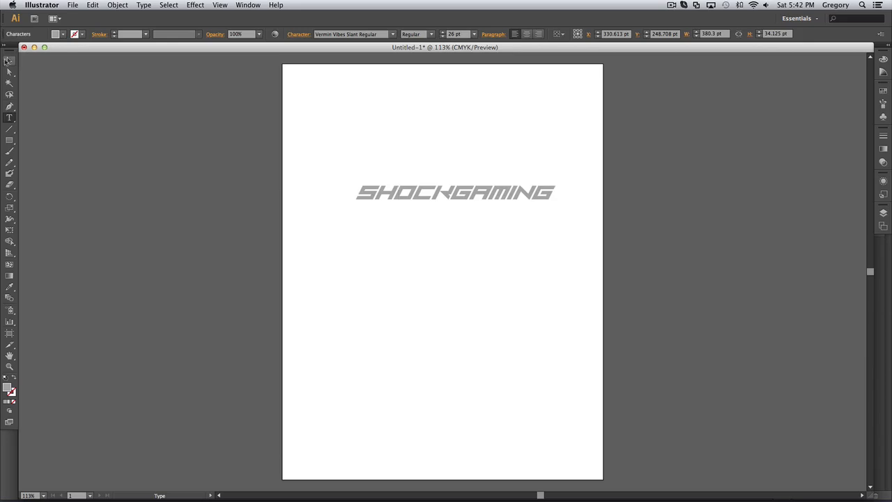
left_click(8, 60)
left_click_drag(419, 193, 411, 199)
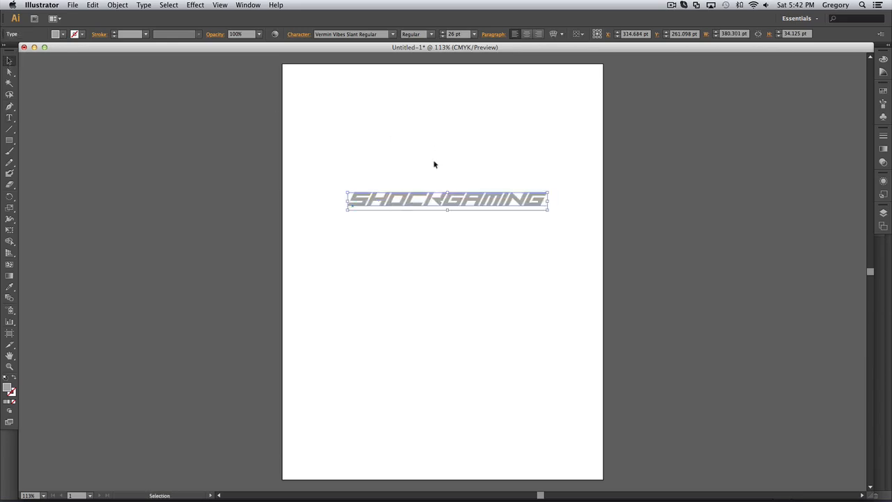
Step: Start a 50 pt 3D Extrude & Bevel effect on the text with preview on, rotated freehand to about 15°, 2° and 0°
left_click(193, 5)
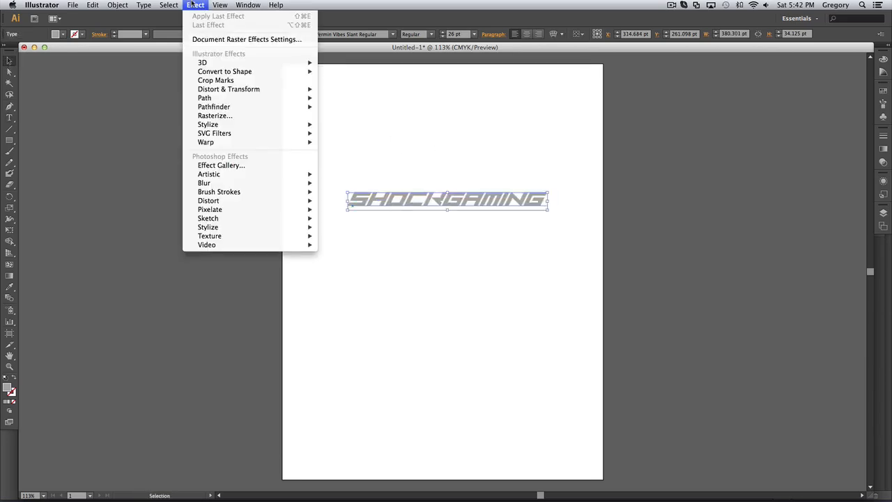
mouse_move(307, 63)
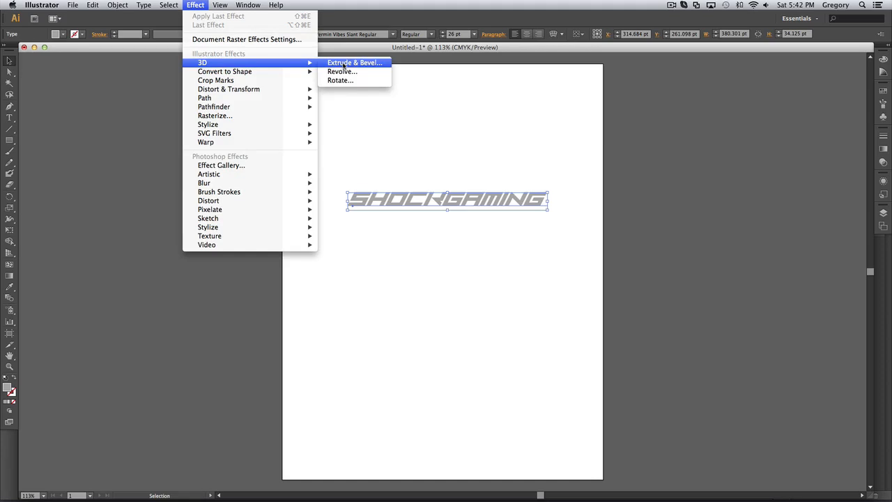
left_click(344, 63)
left_click_drag(529, 175, 734, 135)
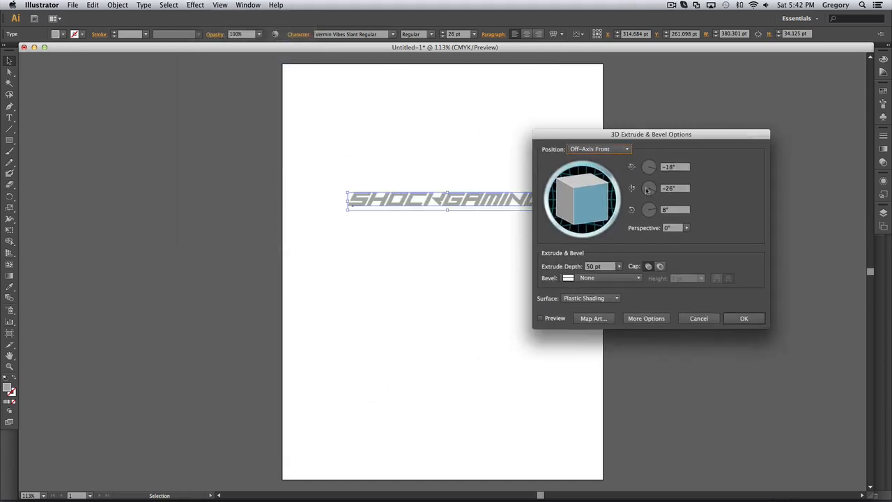
left_click_drag(612, 182, 587, 198)
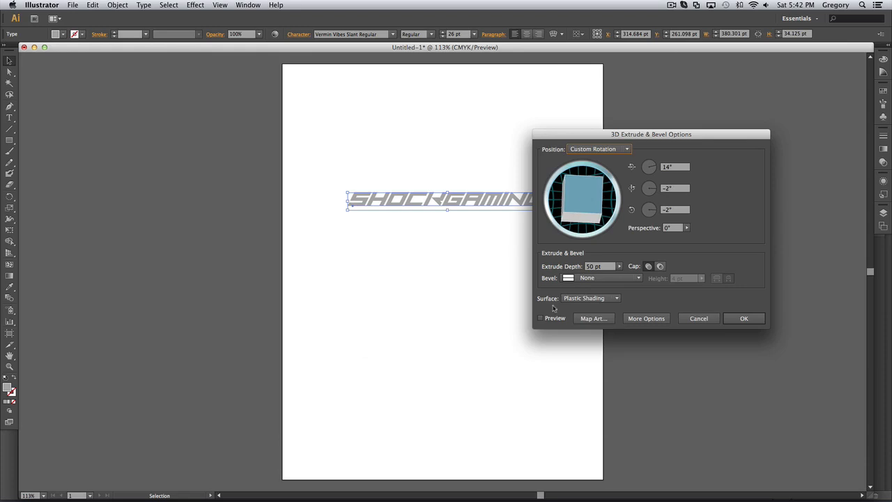
left_click(542, 318)
left_click_drag(587, 174, 587, 186)
left_click_drag(635, 134, 760, 127)
Step: Set the extrusion's rotation to 17° about the horizontal axis and 0° about the vertical axis
left_click(793, 161)
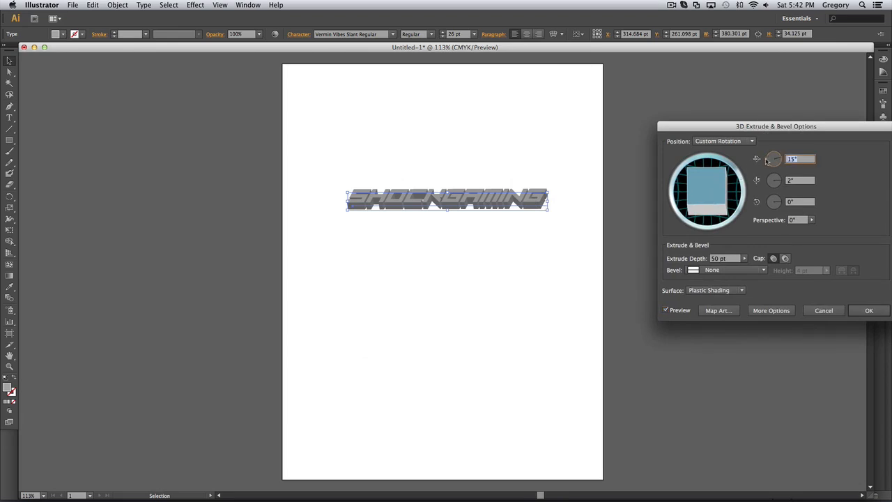
key("Tab")
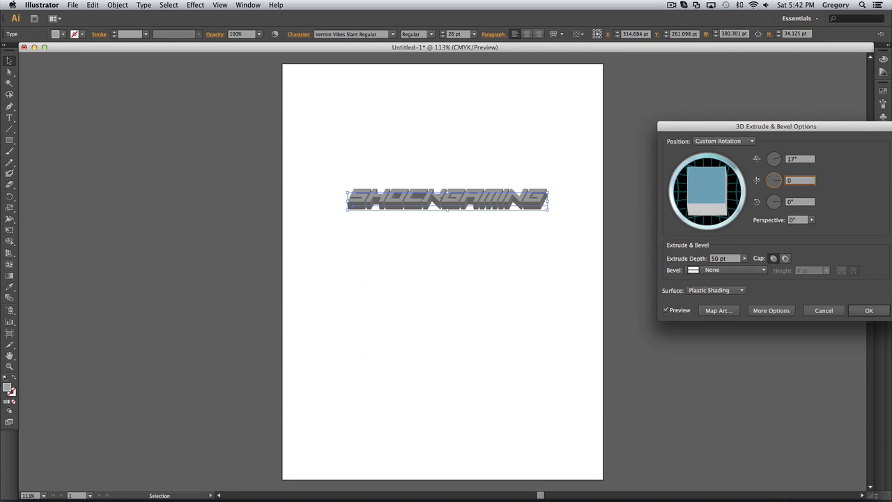
type("0")
key("Tab")
Step: Try turning the text about −41° around the vertical axis and spinning it around the depth axis, resetting each angle to 0°
left_click_drag(778, 181, 778, 185)
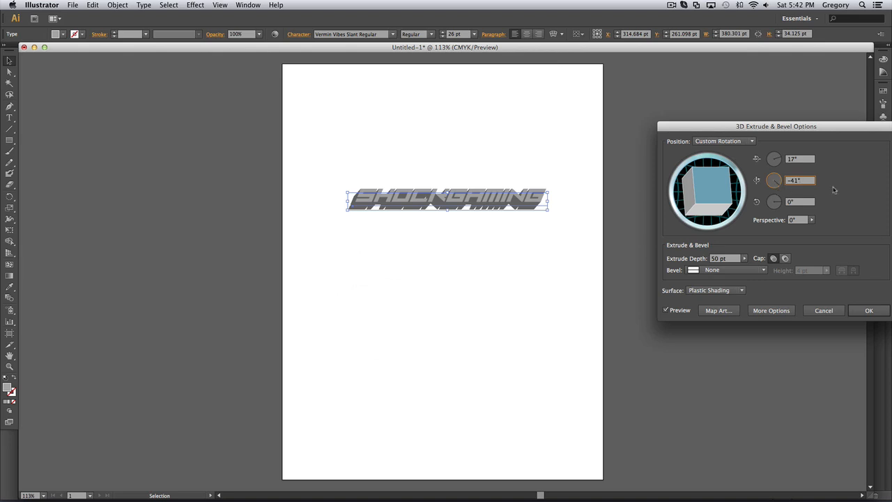
type("0")
key("Tab")
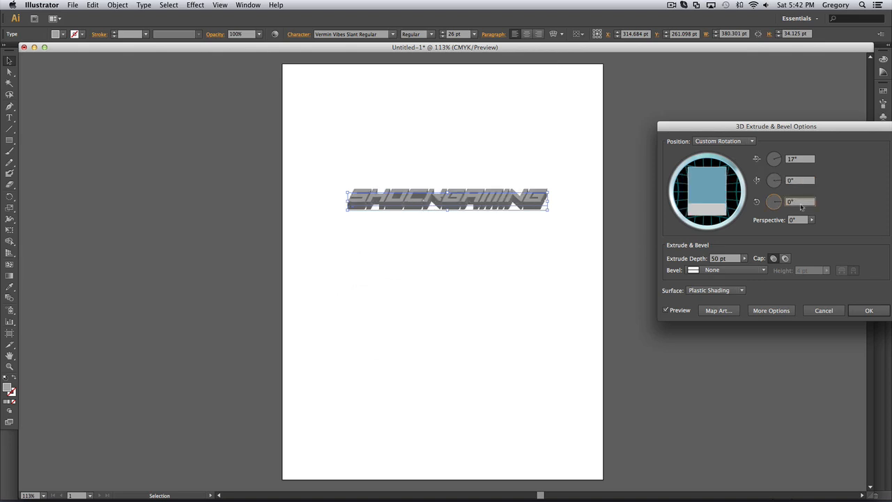
left_click_drag(781, 201, 778, 210)
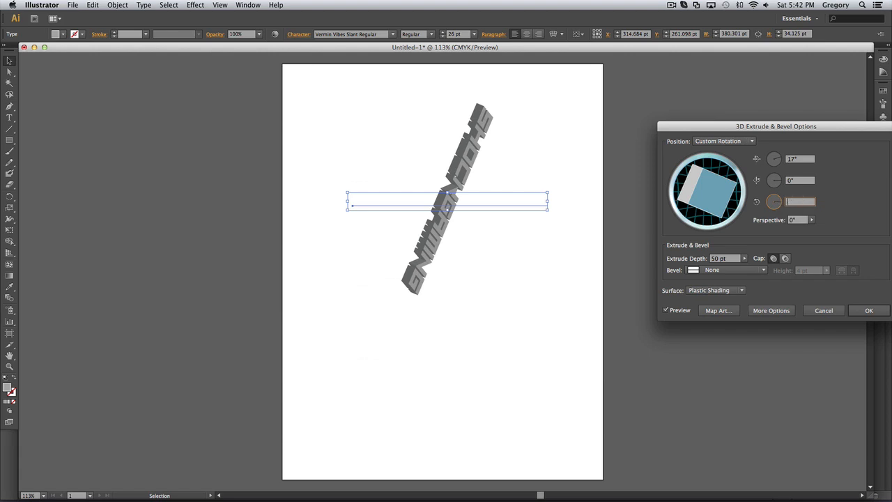
type("0")
left_click(810, 182)
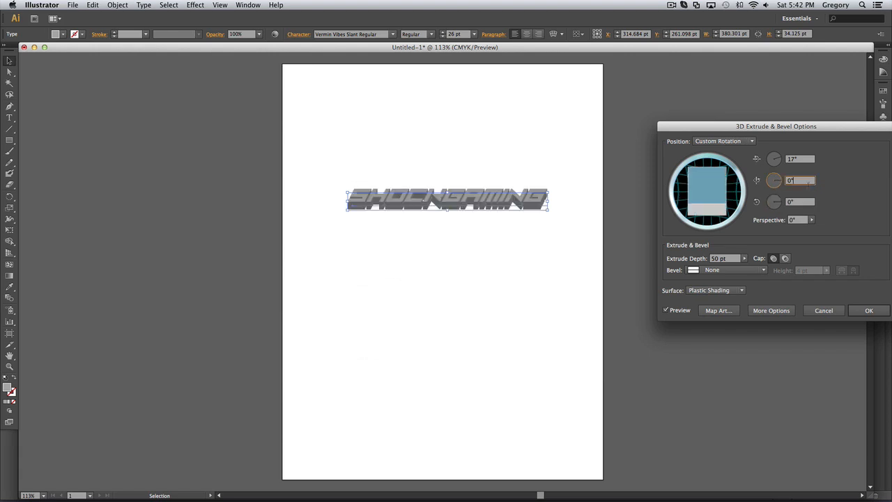
Step: Look at the Map Art settings and the surface shading choices without applying any
left_click(719, 310)
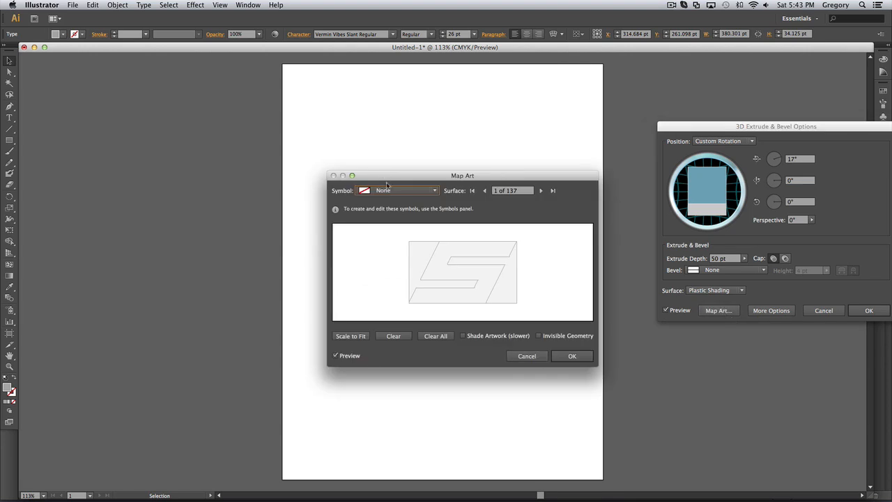
left_click(527, 360)
left_click(730, 290)
left_click(730, 290)
Step: Show the extrusion's lighting options, place the light just above the sphere's centre and apply the 3D effect
left_click(771, 311)
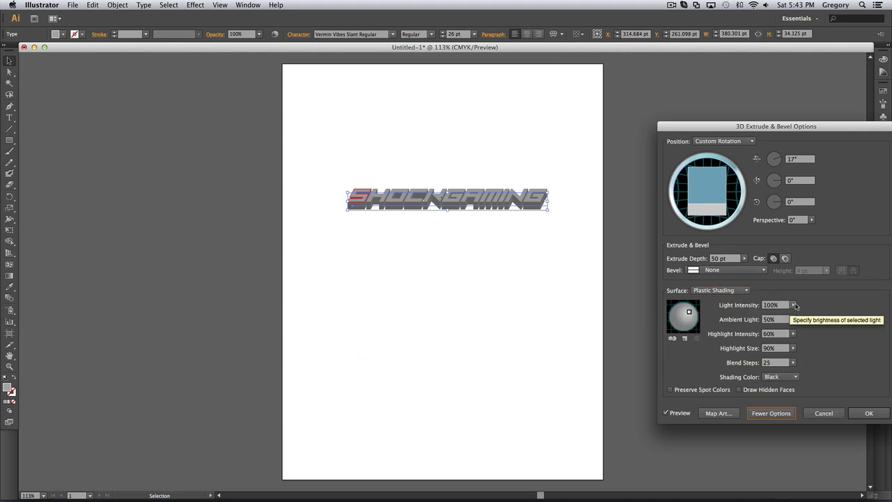
left_click_drag(690, 313, 693, 315)
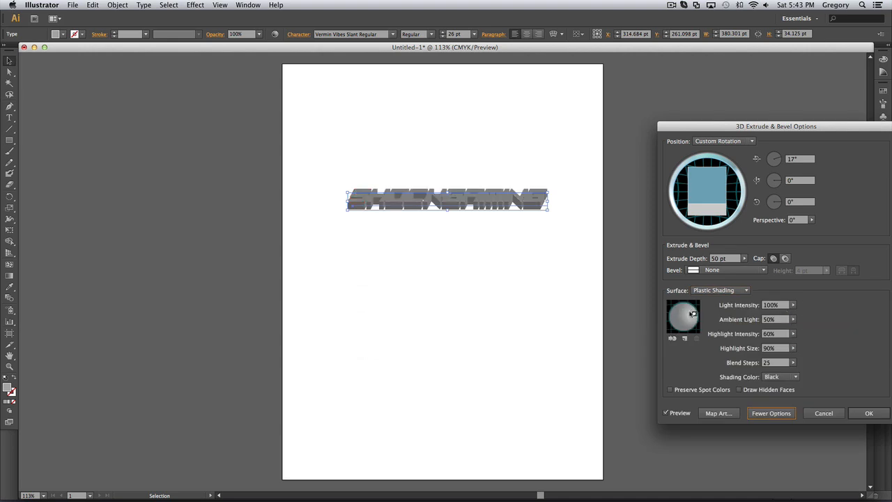
left_click_drag(694, 315, 685, 317)
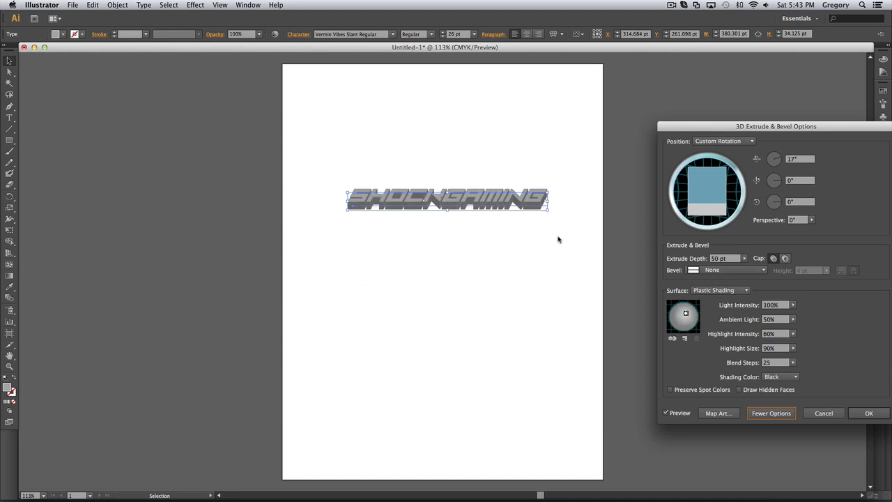
left_click(870, 414)
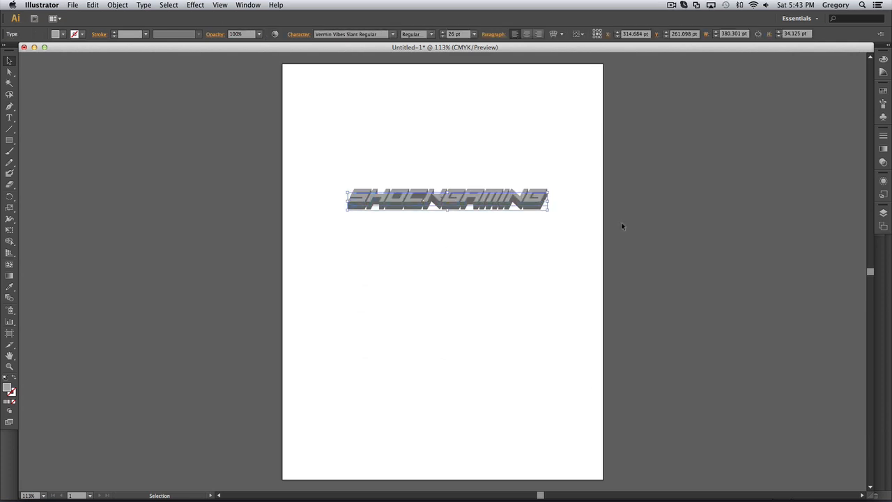
Step: Switch to Photoshop and bring up the paste options for the copied 3D SHOCKGAMING text
key("super+Tab")
key("super+shift+Tab")
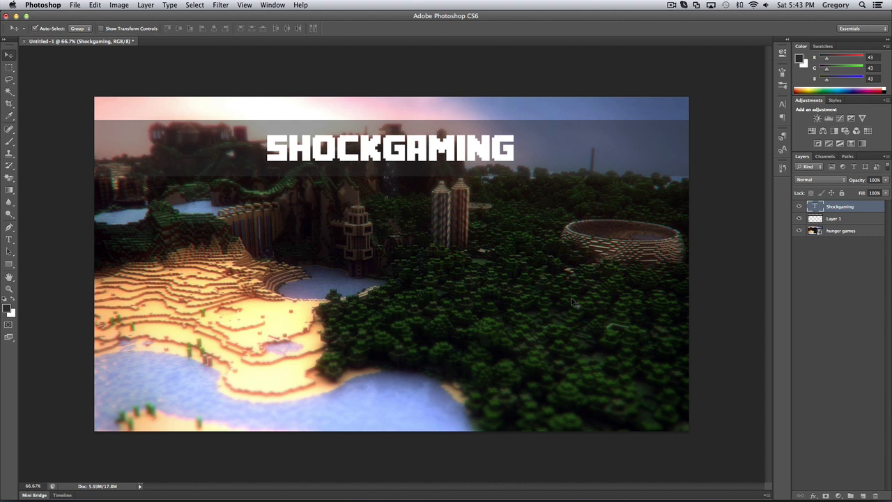
key("super+v")
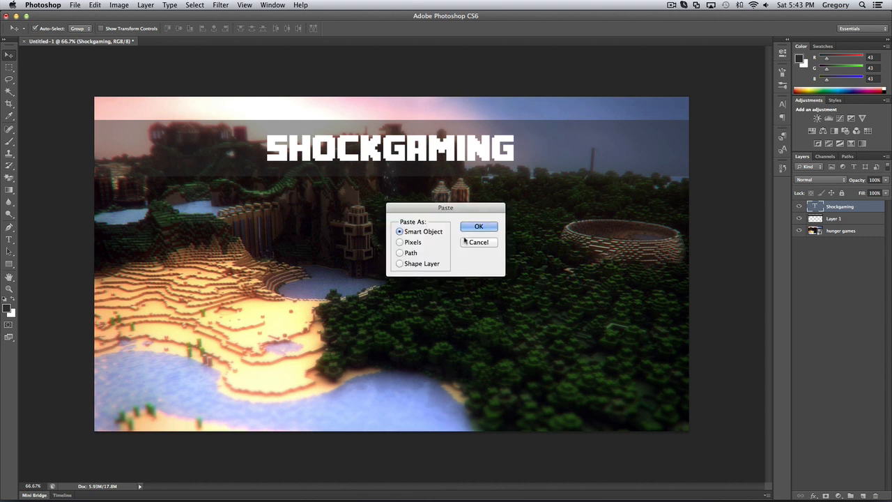
Step: Paste the 3D SHOCKGAMING text as pixels and place it below the flat title
left_click(400, 241)
left_click(401, 253)
left_click(400, 263)
left_click(400, 253)
left_click(399, 242)
left_click(399, 231)
left_click(399, 242)
left_click(399, 231)
left_click(400, 242)
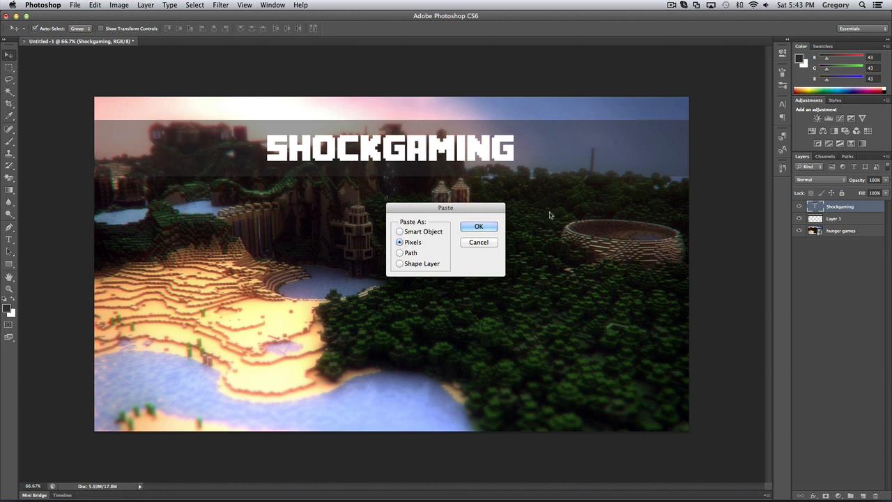
left_click(479, 226)
left_click_drag(478, 274, 490, 233)
key("Return")
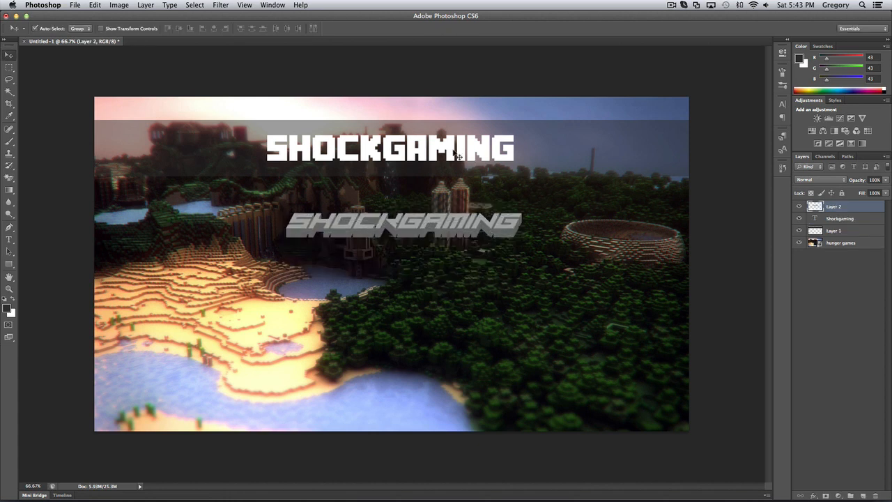
Step: Delete the flat SHOCKGAMING title and move the 3D text onto the dark bar
left_click(459, 157)
key("BackSpace")
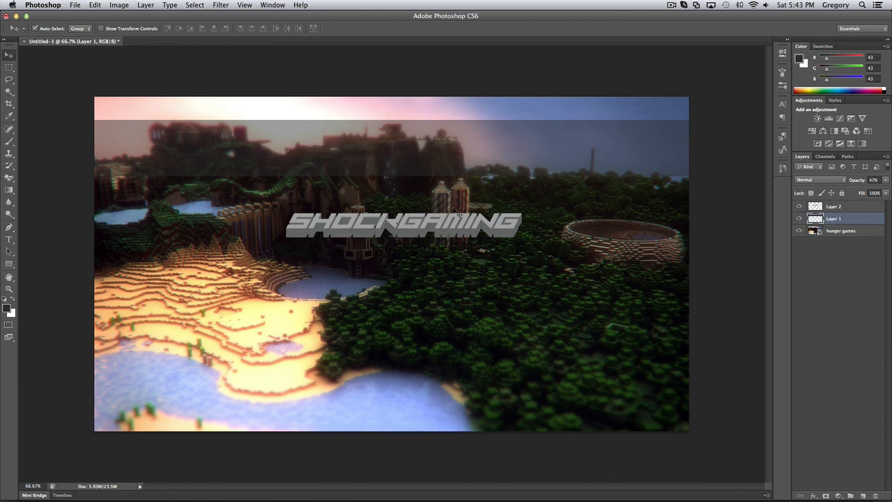
left_click_drag(448, 230, 432, 159)
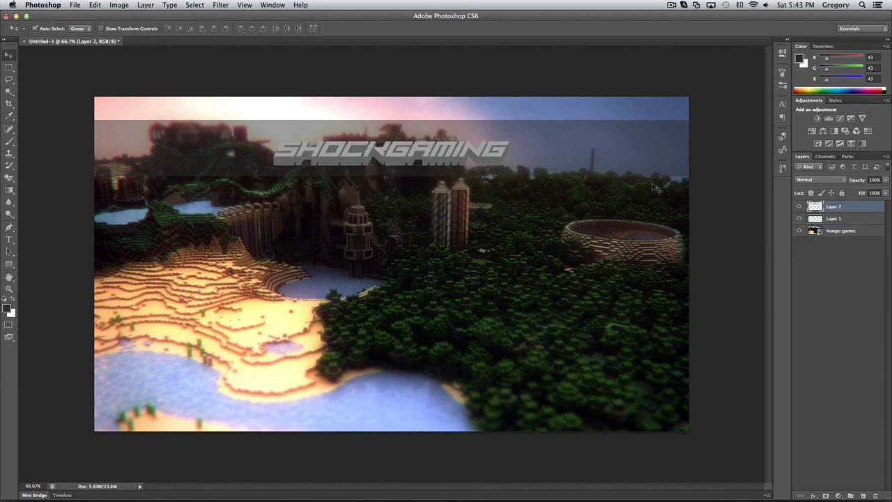
Step: Replace the pixel version of the 3D text with a Smart Object paste, placed in the middle of the dark bar
key("Delete")
key("super+v")
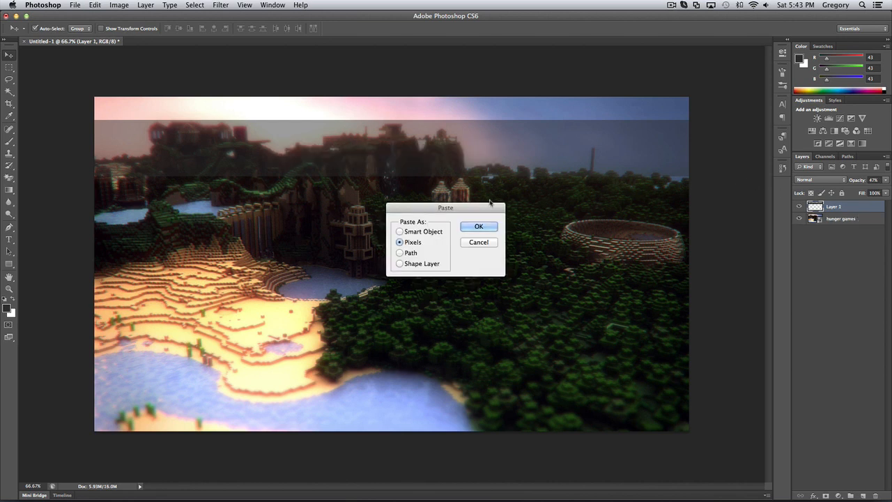
left_click(429, 232)
left_click(479, 228)
left_click_drag(459, 268, 460, 154)
key("Return")
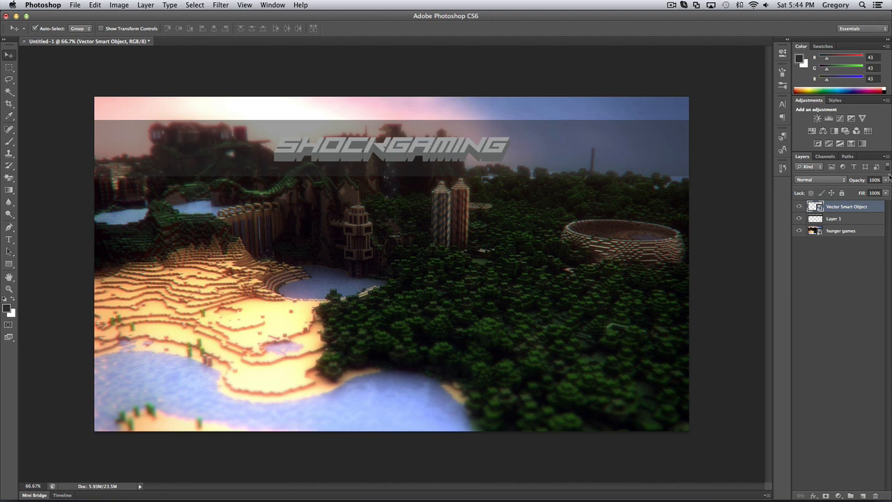
double_click(877, 208)
left_click(620, 225)
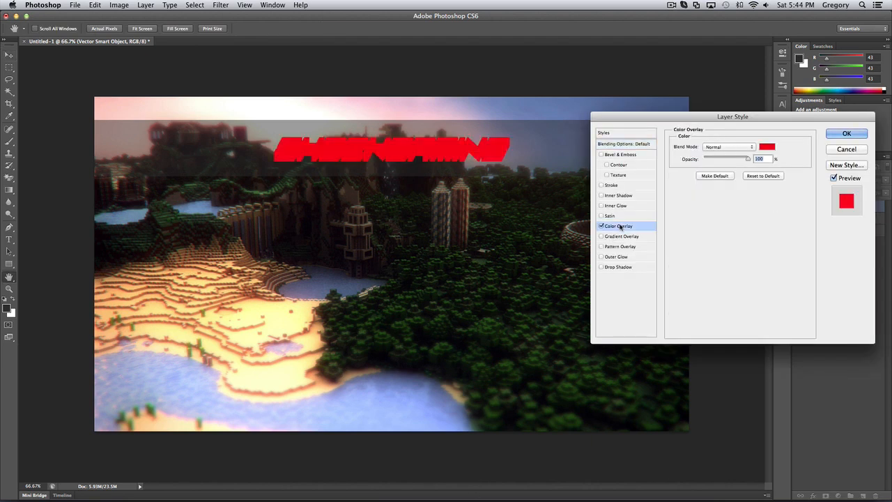
left_click(766, 146)
left_click(647, 180)
left_click(713, 194)
mouse_move(714, 194)
left_mouse_down()
mouse_move(715, 206)
mouse_move(714, 186)
left_mouse_up()
left_click_drag(673, 178, 614, 144)
left_click(812, 155)
left_click(847, 149)
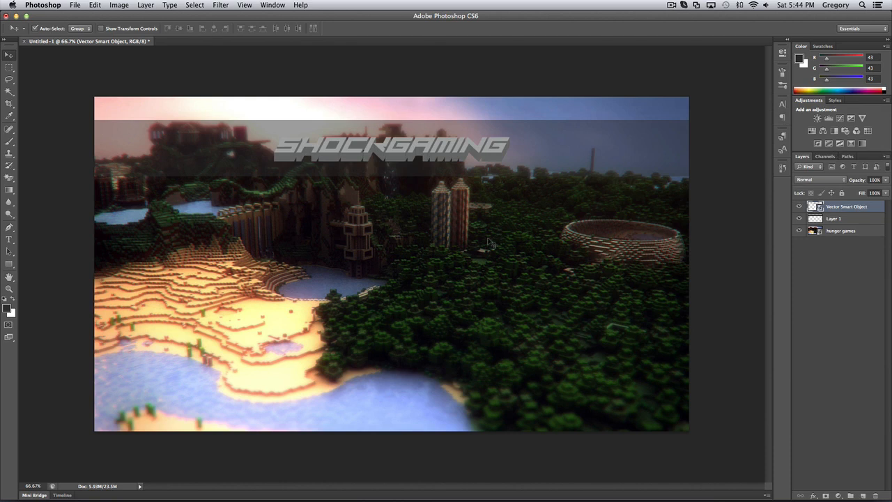
Step: Nudge the 3D title slightly lower on the bar and set the Rectangle tool's drawing mode to Shape
left_click_drag(399, 156, 400, 159)
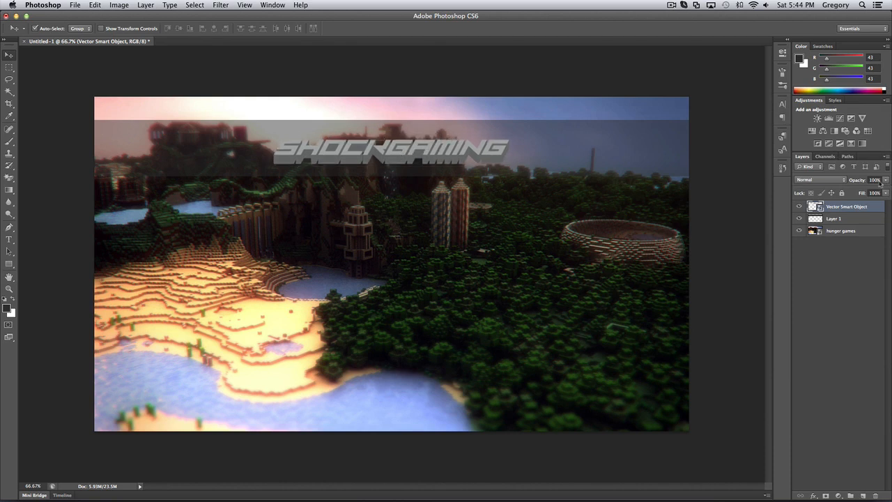
left_click(9, 264)
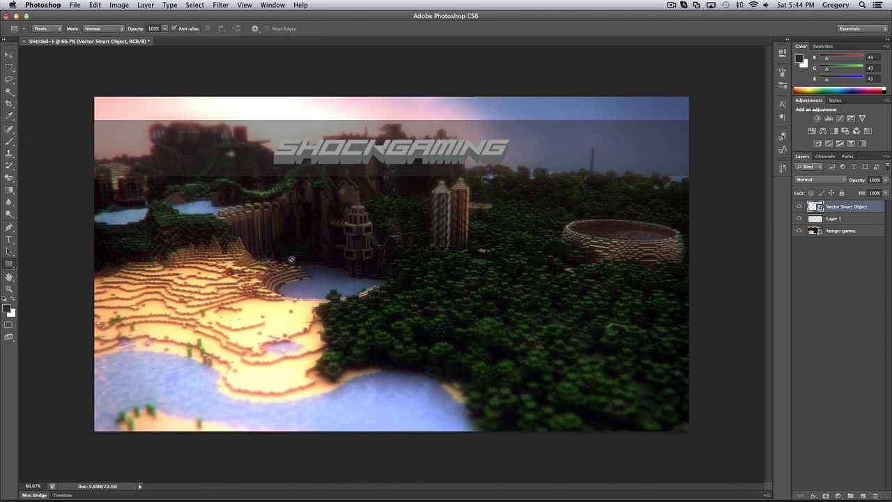
left_click(45, 29)
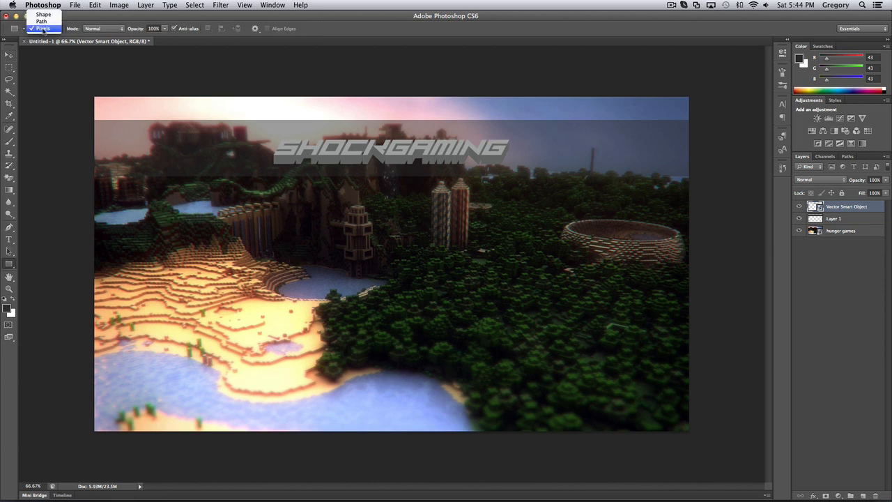
left_click(43, 15)
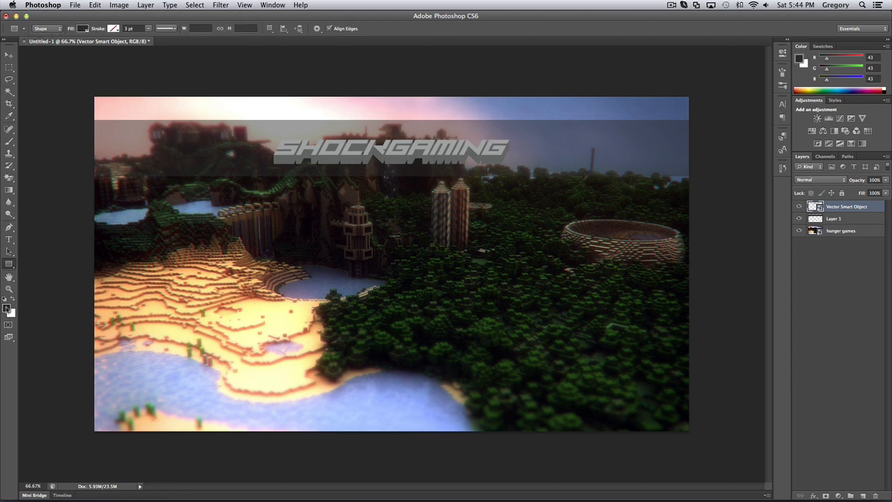
Step: Draw a dark rounded rectangle about 650 by 426 px with a 10 px radius and position it over the lower-right forest area
right_click(11, 264)
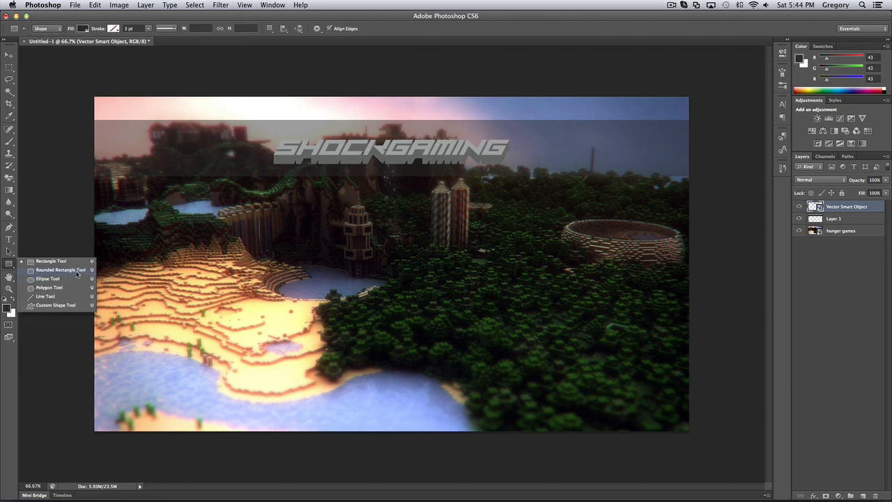
left_click(62, 270)
left_click_drag(481, 225, 683, 357)
key("v")
left_click_drag(601, 308, 583, 342)
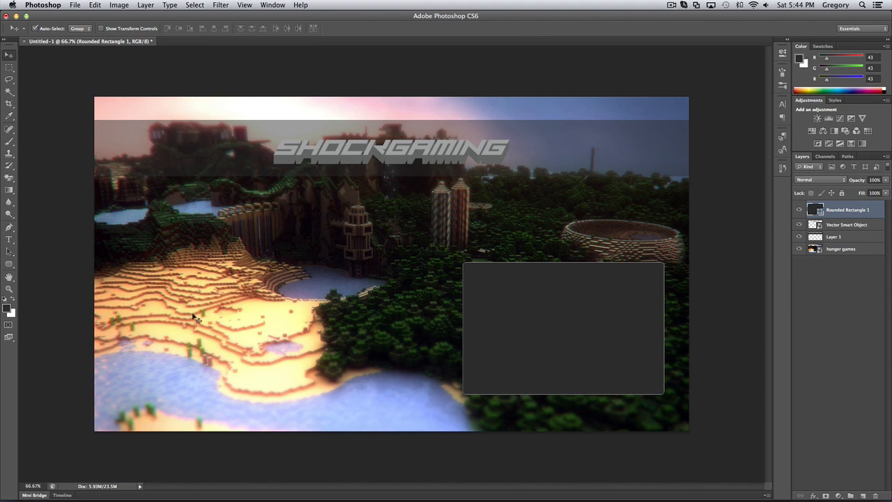
mouse_move(586, 322)
left_mouse_down()
mouse_move(604, 352)
mouse_move(595, 320)
left_mouse_up()
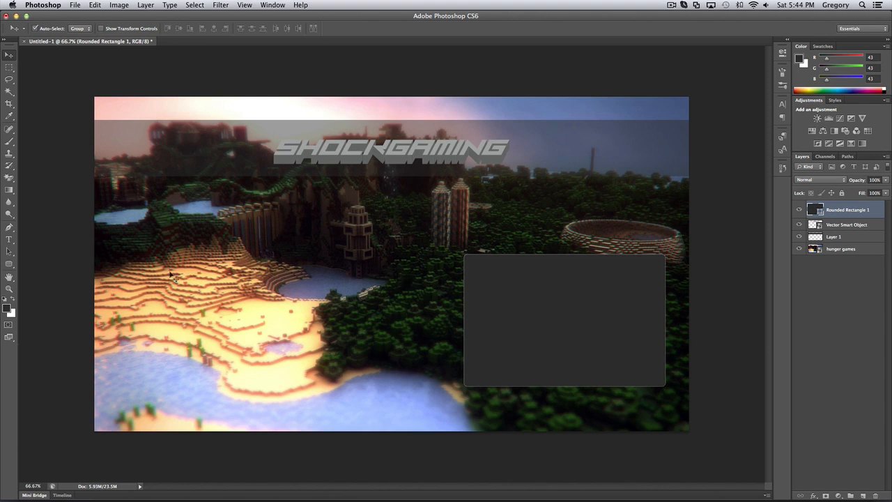
left_click(9, 264)
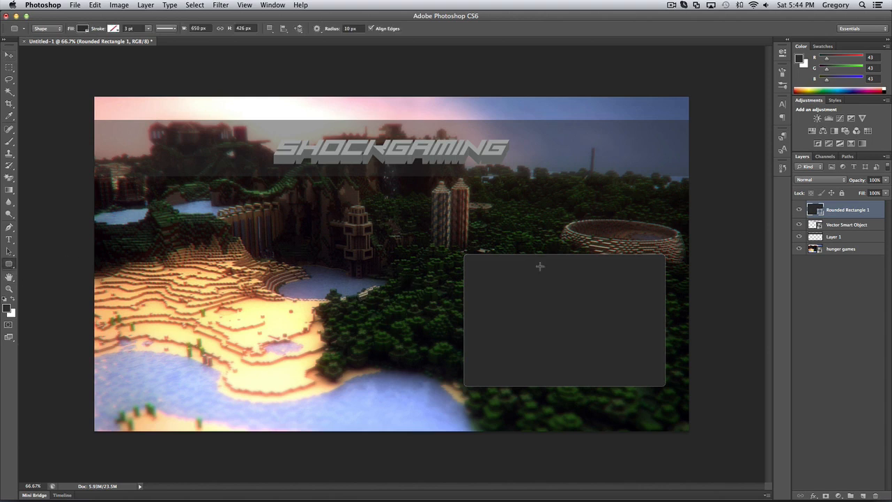
left_click(9, 55)
left_click_drag(606, 308, 605, 320)
Step: Add the text "WATCH NEXT" in the MineCrafter 3 font above the rounded rectangle, without a colon
key("t")
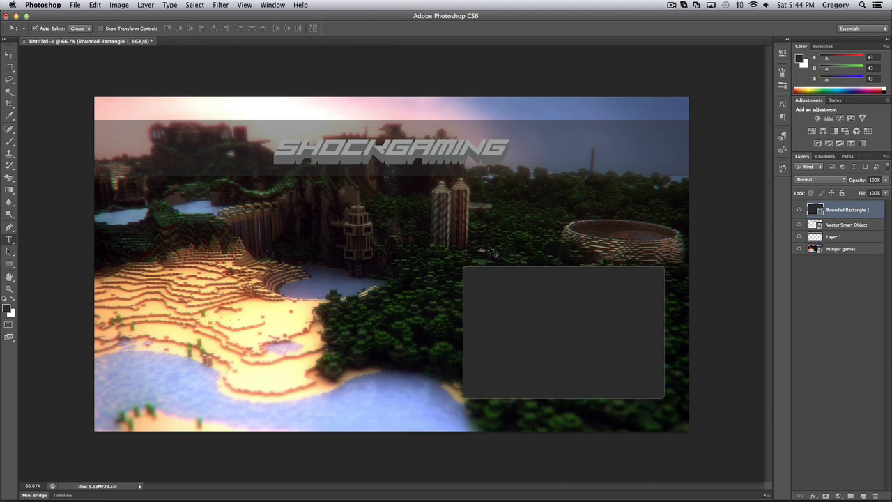
left_click(510, 253)
type("WATC")
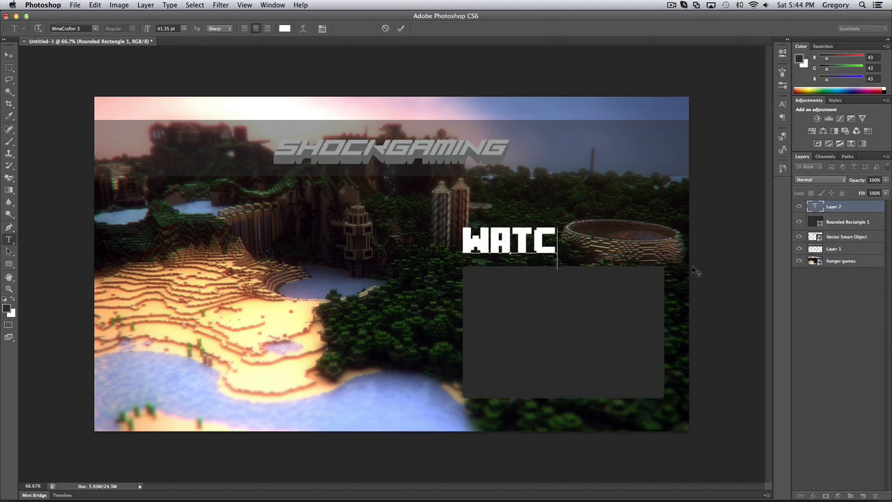
type("H NEXY")
key("BackSpace")
type("T:")
key("super+a")
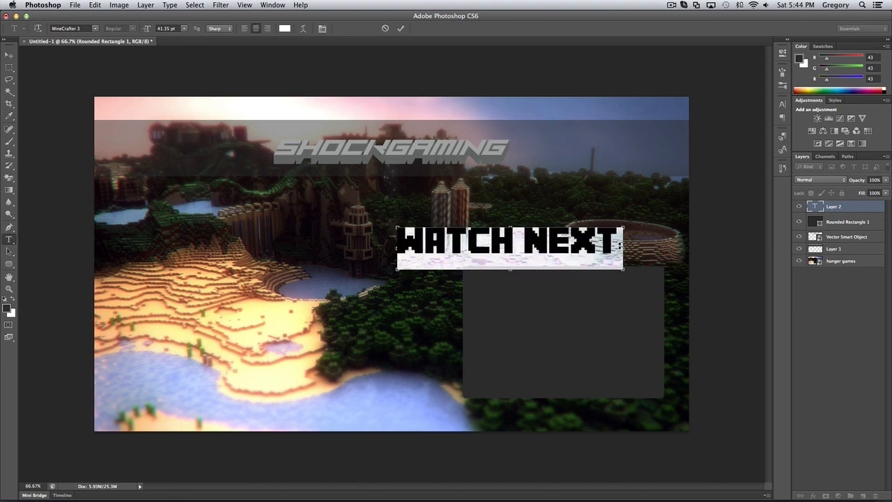
left_click(624, 247)
key("BackSpace")
Step: Set the WATCH NEXT text size to 22.35 pt and centre the text just above the rounded rectangle
key("super+a")
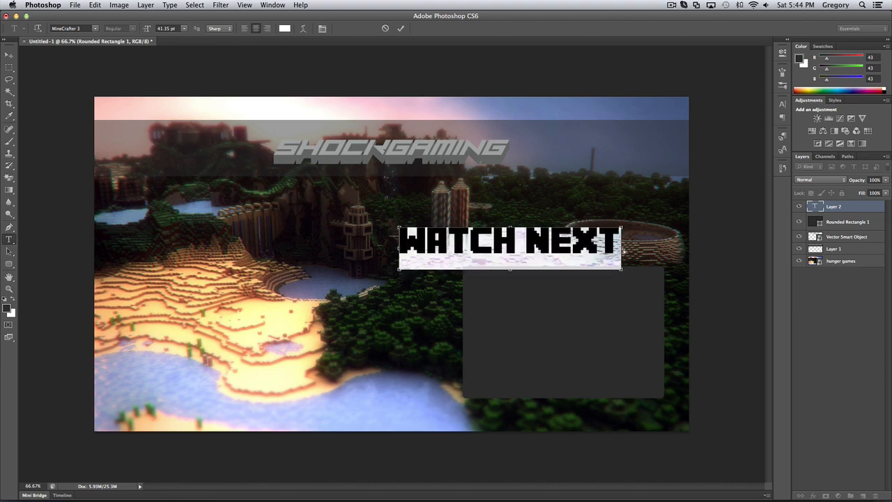
left_click_drag(150, 30, 142, 29)
left_click_drag(565, 332, 614, 341)
left_click(619, 257)
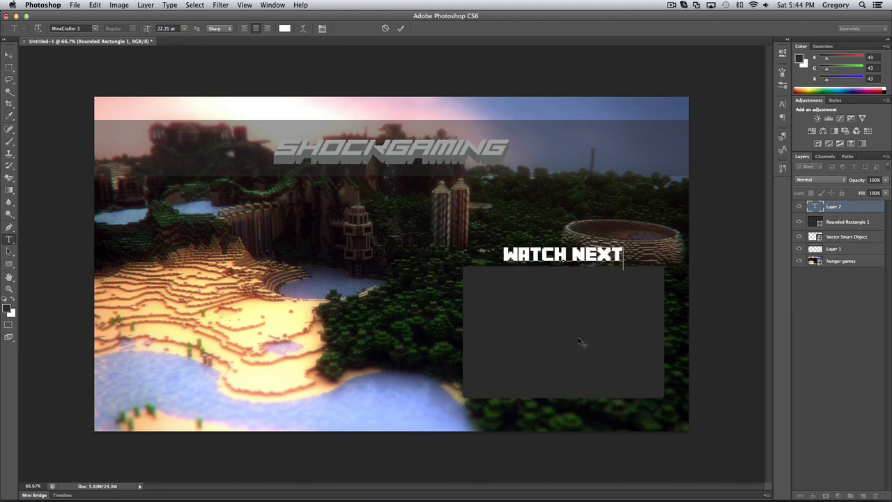
left_click_drag(583, 342, 586, 342)
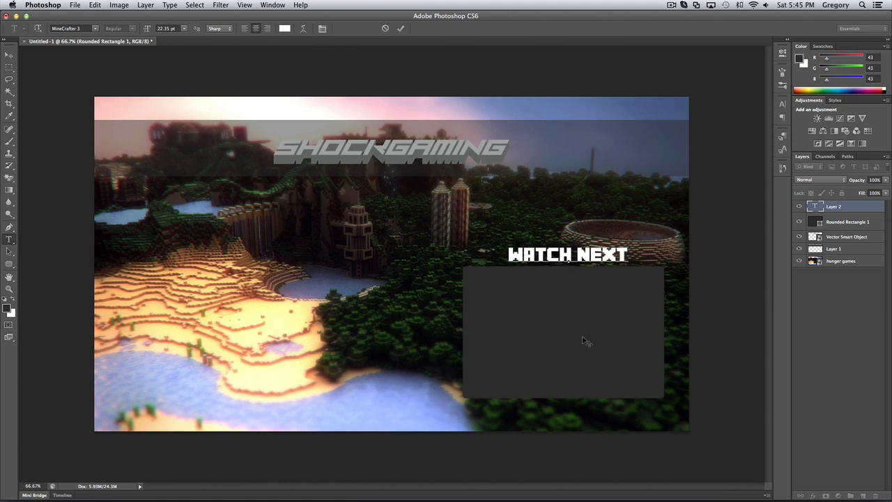
left_click(7, 55)
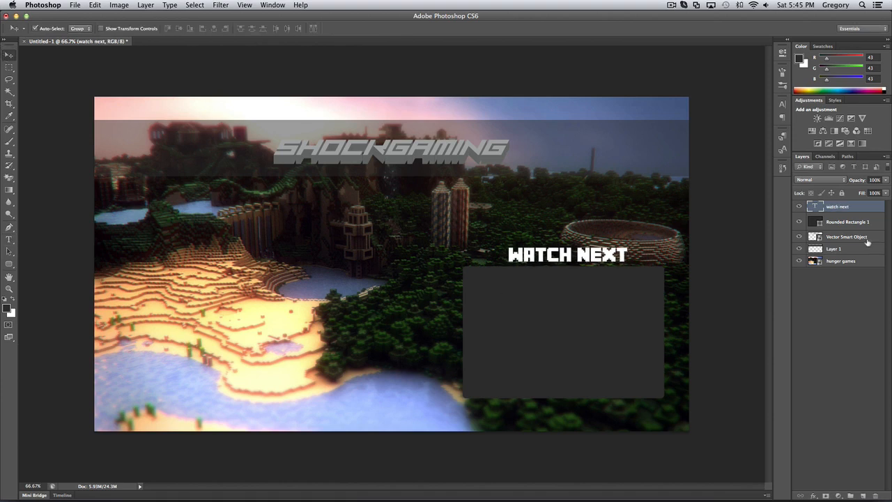
Step: Give the WATCH NEXT text a black outside stroke and a dark-to-bright red gradient overlay, trying the green preset first
double_click(866, 212)
left_click(612, 186)
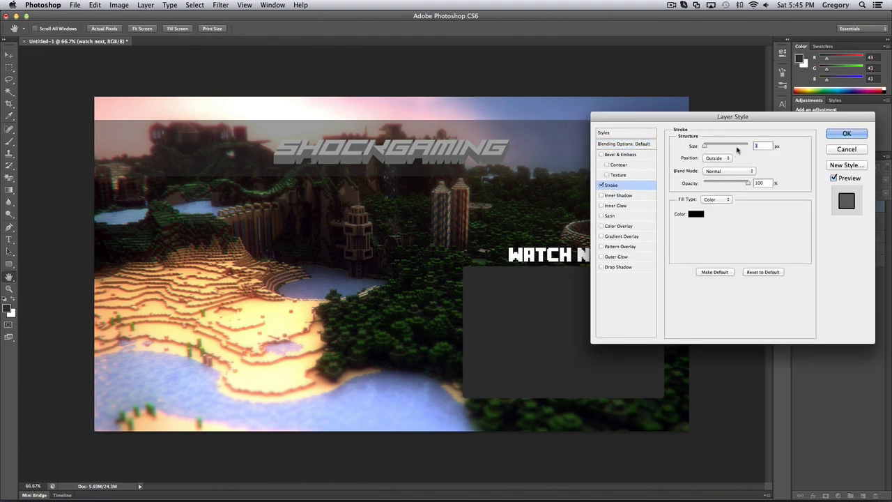
left_click(628, 236)
left_click(752, 170)
left_click(695, 235)
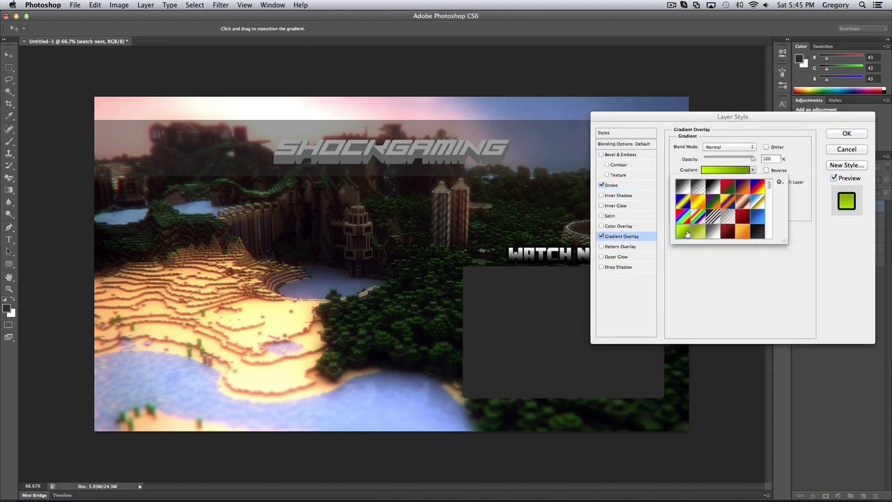
scroll(757, 233, "down", 3)
scroll(753, 202, "up", 2)
left_click(757, 197)
left_click(753, 170)
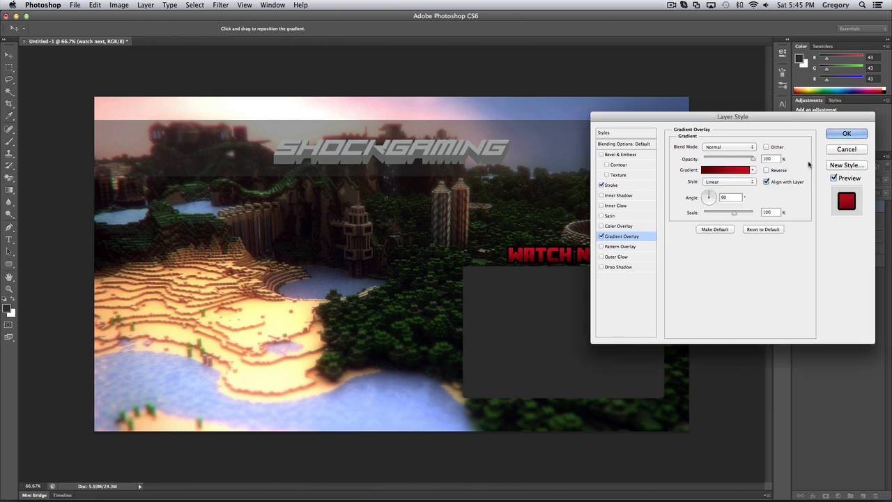
Step: Change the WATCH NEXT gradient overlay to the blue preset named Photoshop, trying Orange first, and apply the layer style
left_click(748, 172)
scroll(730, 296, "down", 3)
left_click(729, 293)
scroll(731, 286, "down", 10)
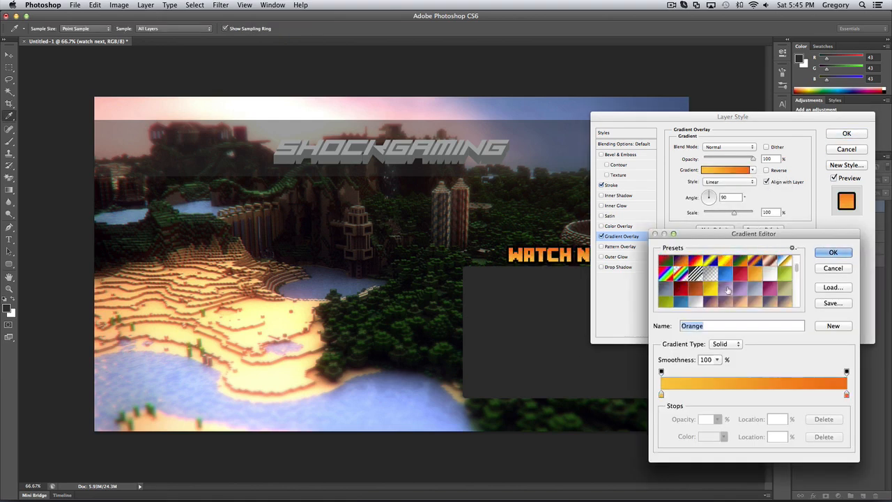
scroll(731, 286, "down", 10)
left_click(683, 299)
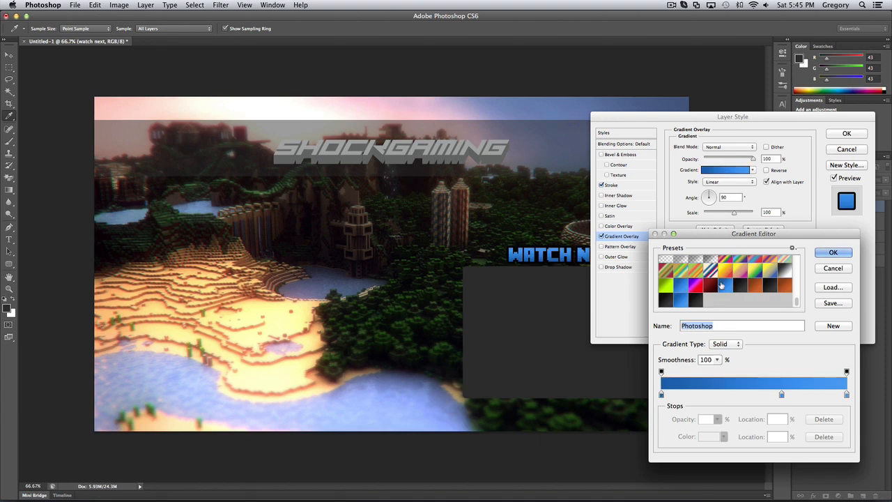
left_click(841, 255)
left_click(845, 134)
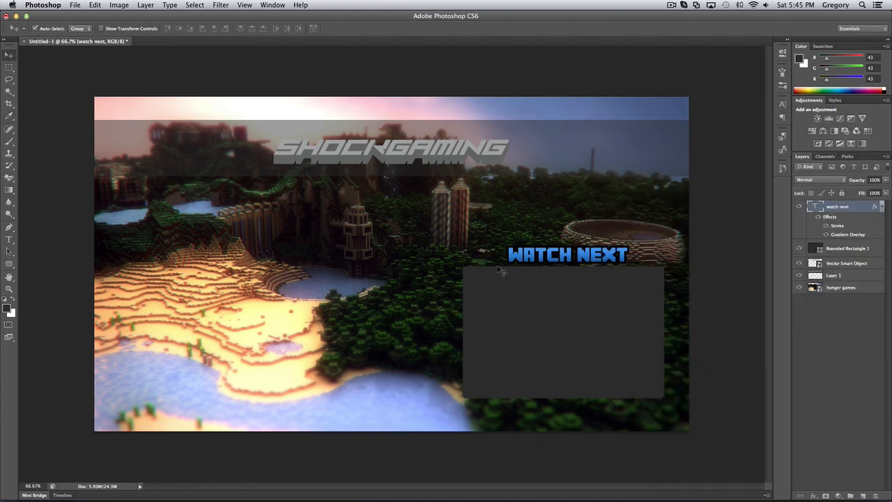
Step: Add an Inner Glow to the WATCH NEXT text layer
double_click(868, 209)
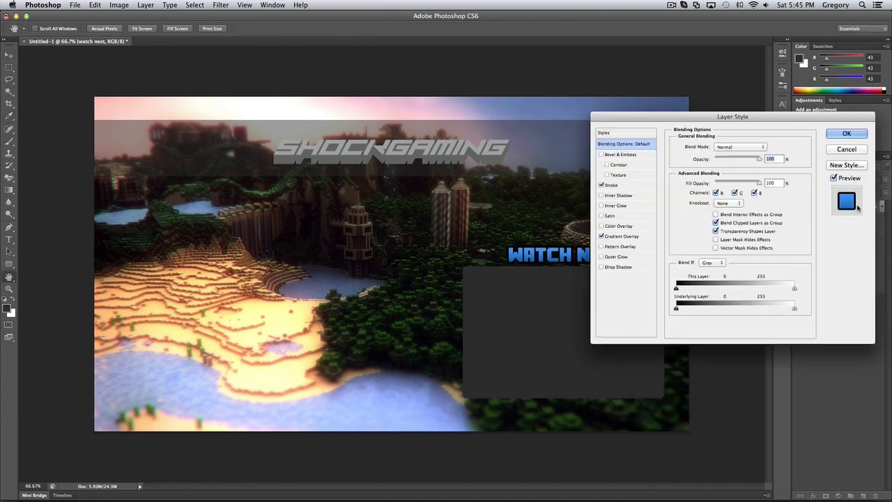
left_click(626, 206)
left_click(846, 133)
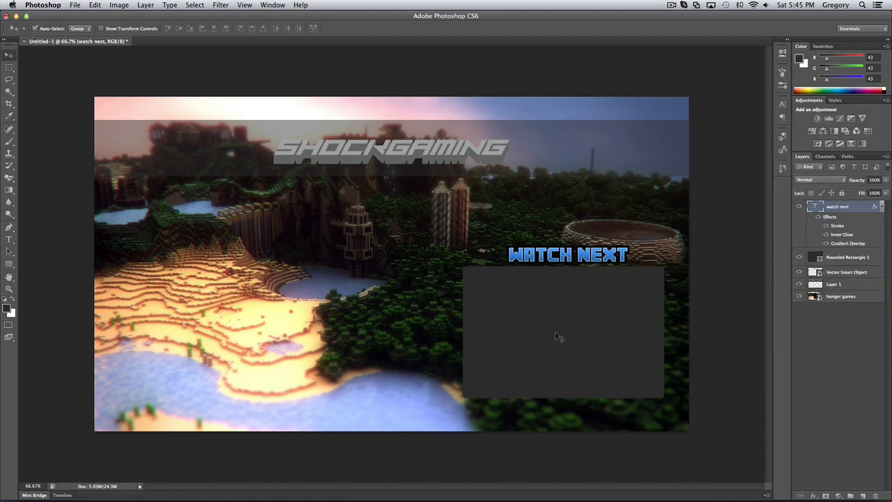
Step: Give the rounded rectangle an 8 px outside stroke in grey 535353 and a 40 px drop shadow
left_click(555, 359)
double_click(876, 261)
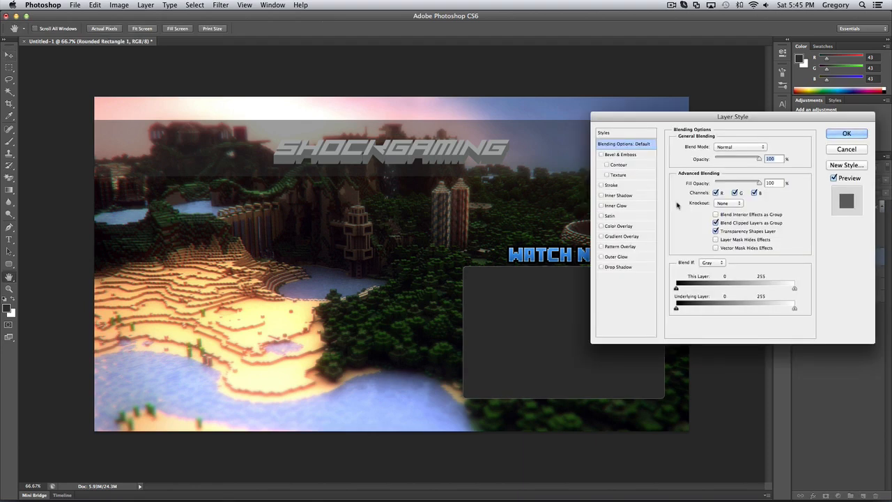
left_click(637, 186)
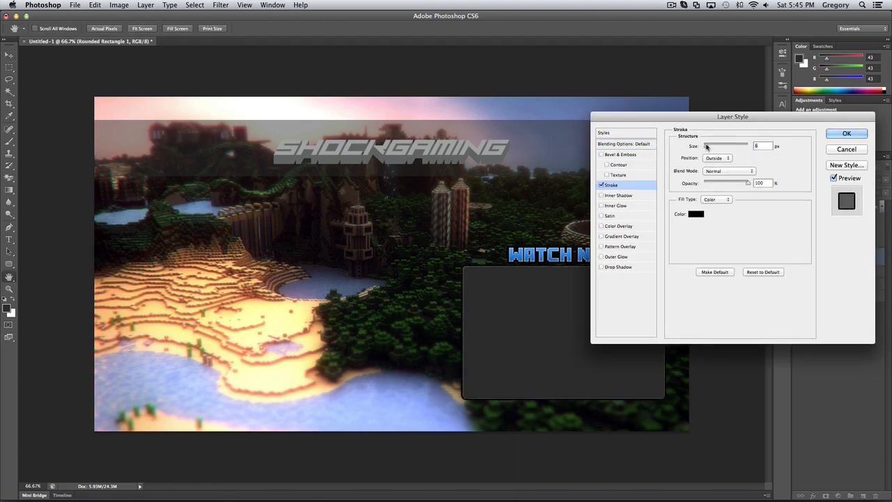
left_click(695, 214)
left_click(583, 198)
mouse_move(596, 167)
left_mouse_down()
mouse_move(571, 169)
mouse_move(569, 226)
mouse_move(583, 242)
mouse_move(582, 218)
left_mouse_up()
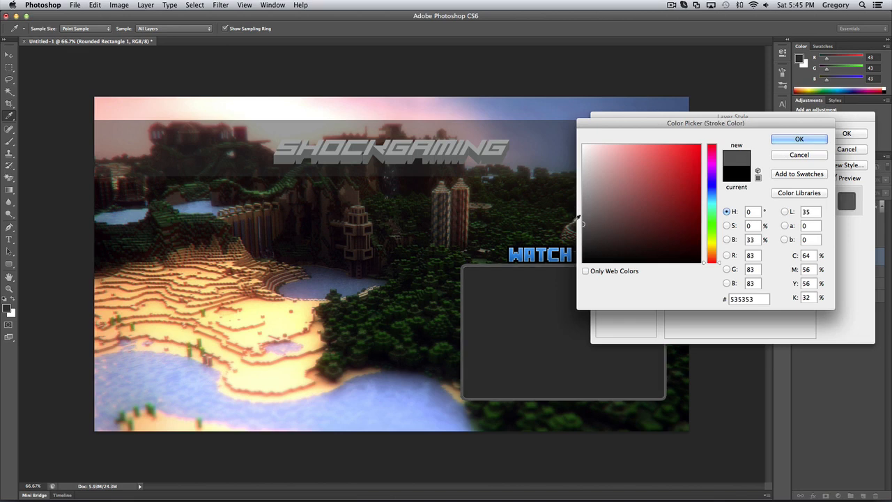
left_click(800, 139)
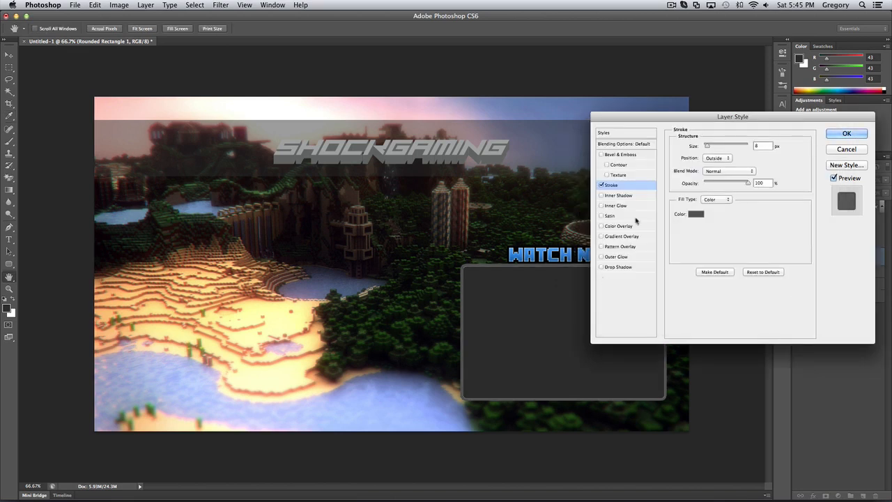
left_click(618, 267)
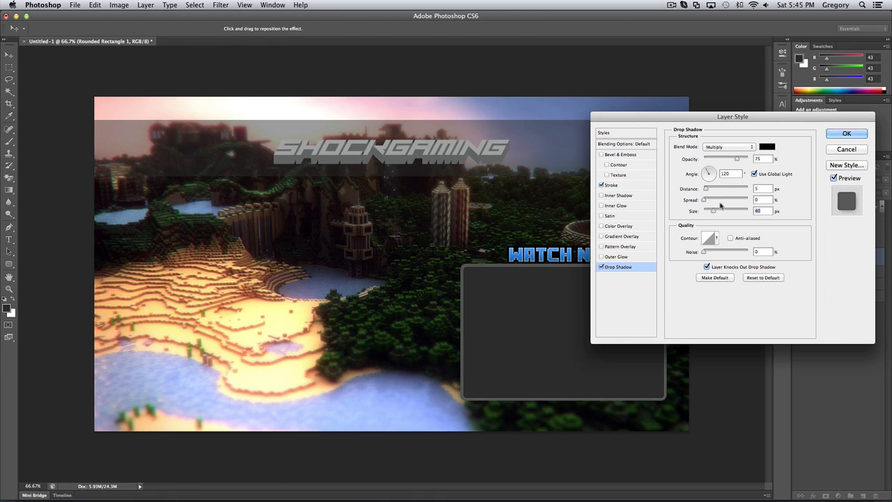
left_click(847, 133)
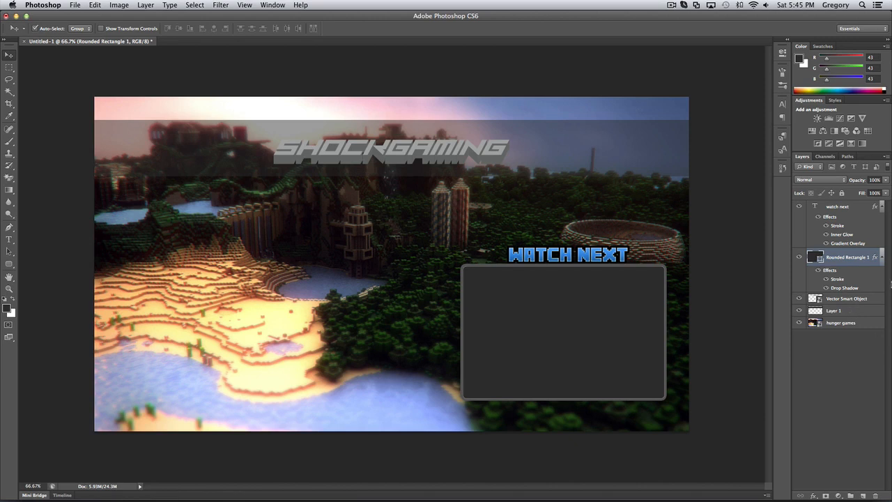
Step: Give the SHOCKGAMING title a 3 px black outside stroke and a soft, enlarged drop shadow
double_click(882, 300)
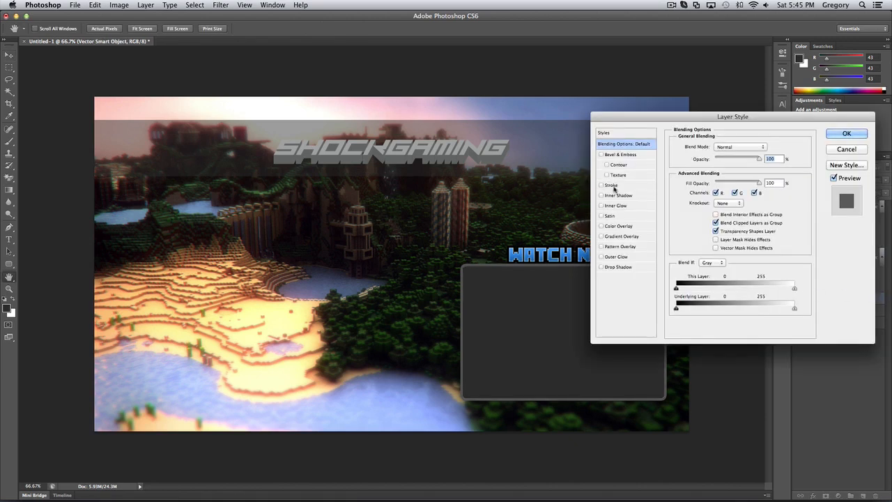
left_click(619, 186)
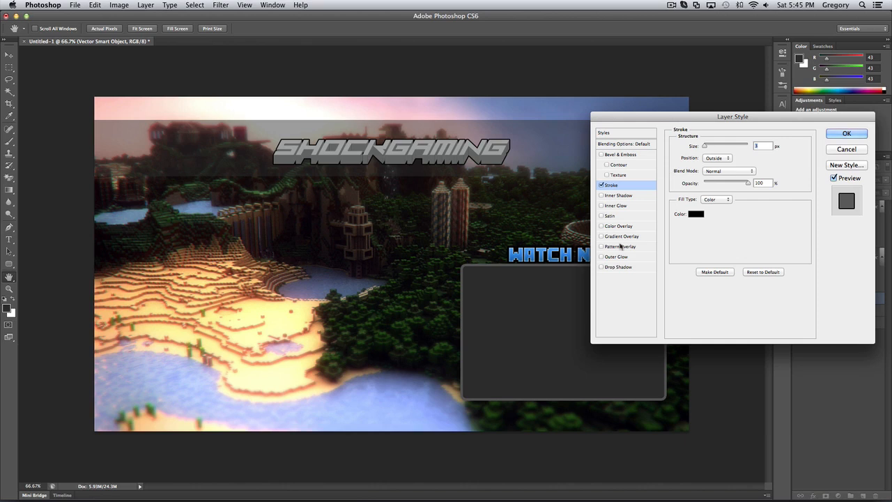
left_click(612, 268)
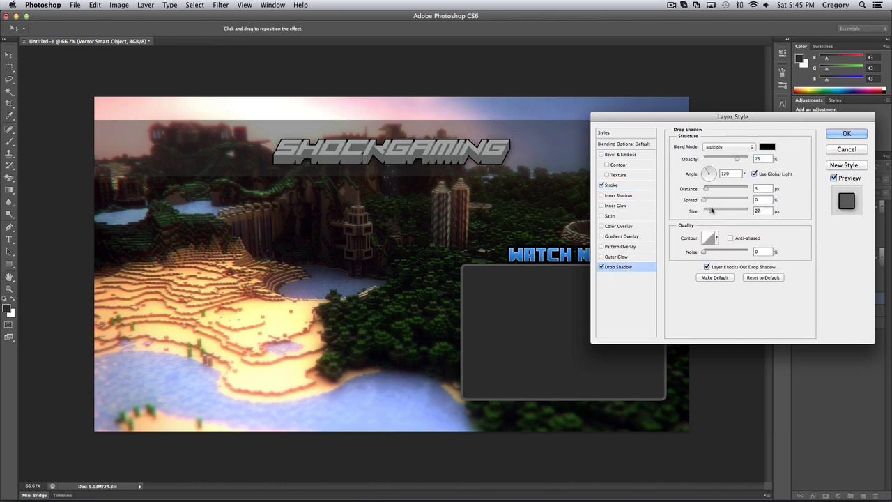
left_click(846, 133)
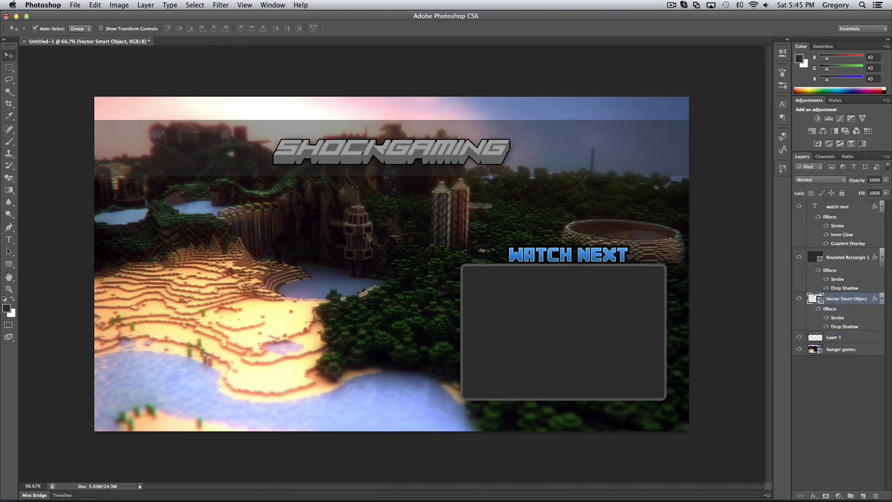
Step: Place the Beast render image from the My Renders folder as a new layer above all others
left_click(539, 327)
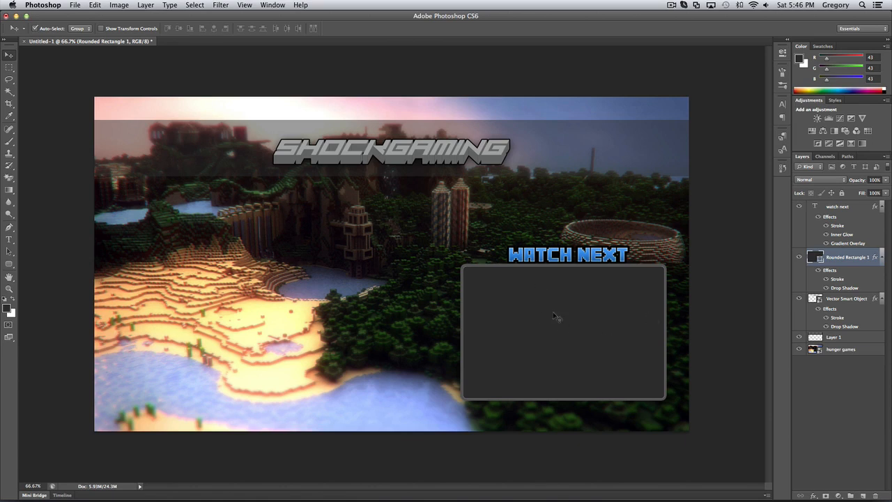
left_click(42, 87)
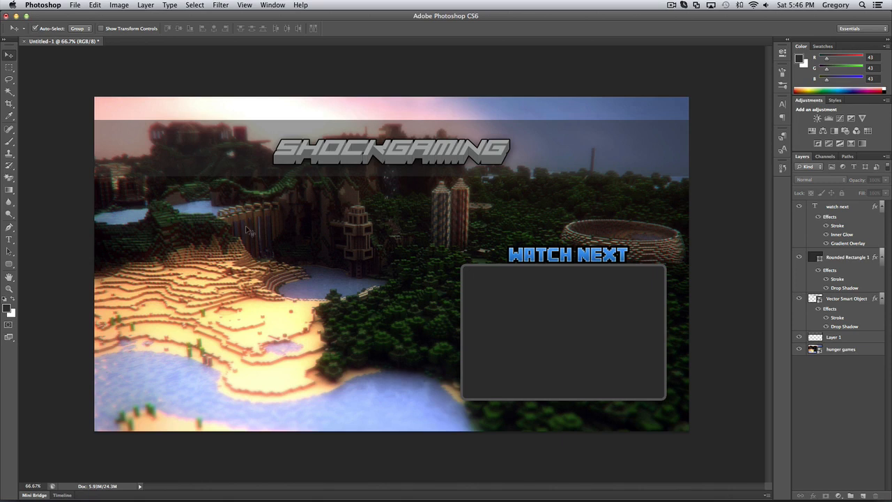
key("super+shift+p")
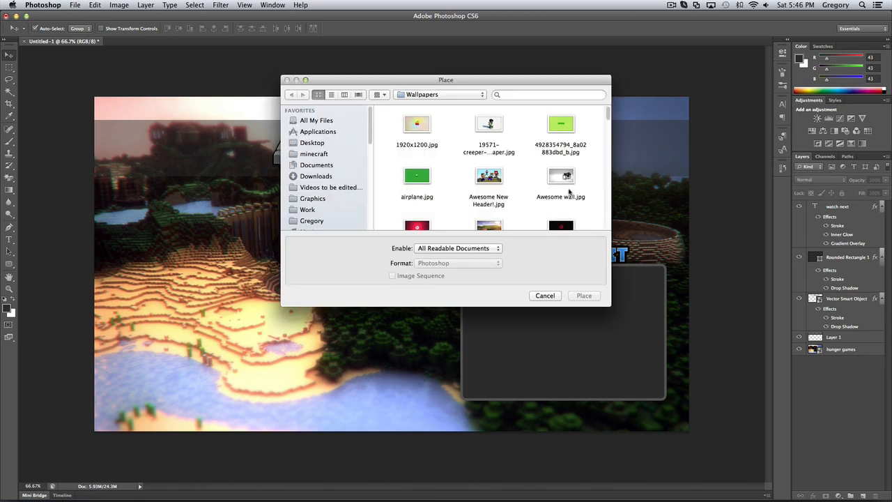
scroll(453, 192, "down", 15)
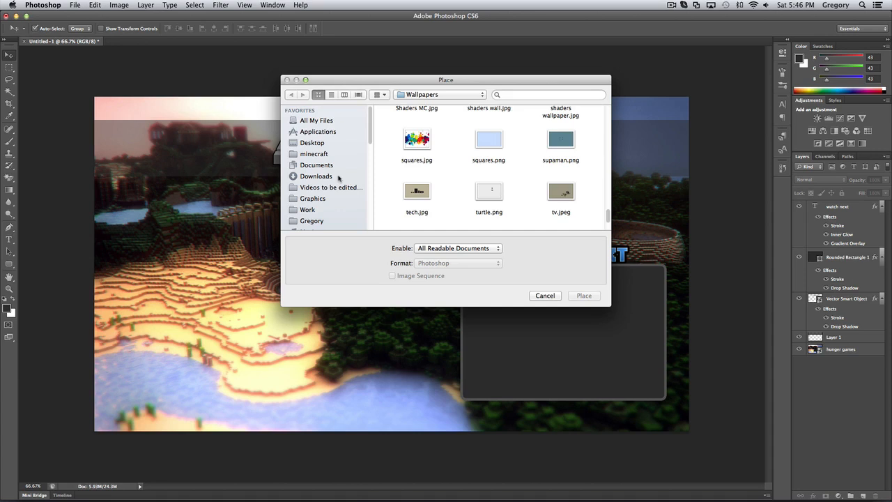
left_click(687, 5)
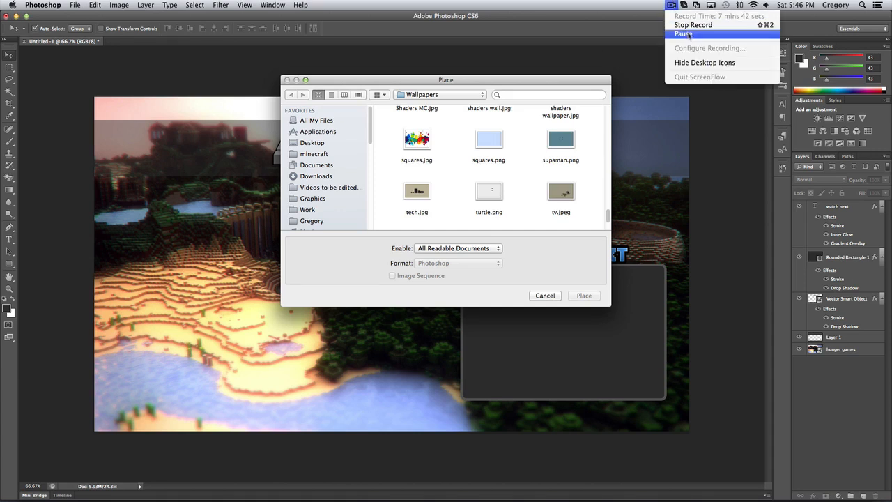
left_click(651, 35)
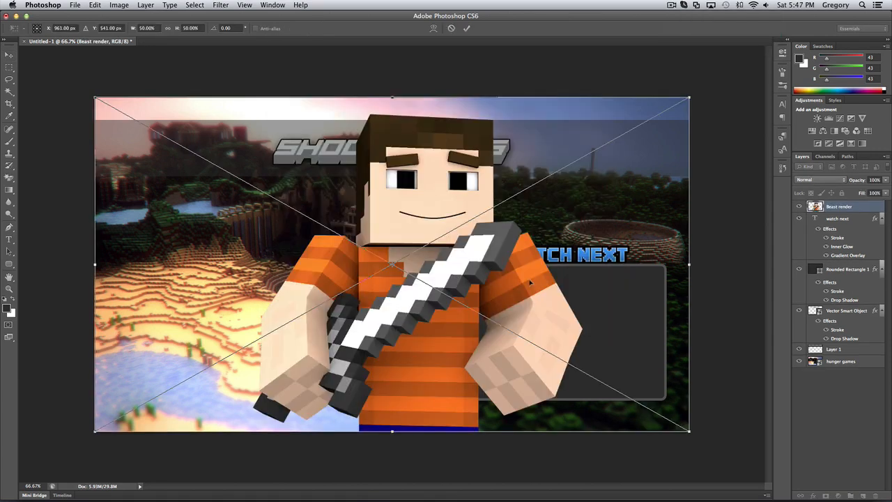
Step: Scale the Beast render to about 25% and position it in the canvas's lower-left corner, then commit the placement
left_click_drag(531, 282, 364, 325)
left_click_drag(523, 135, 351, 274)
left_click_drag(271, 343, 354, 308)
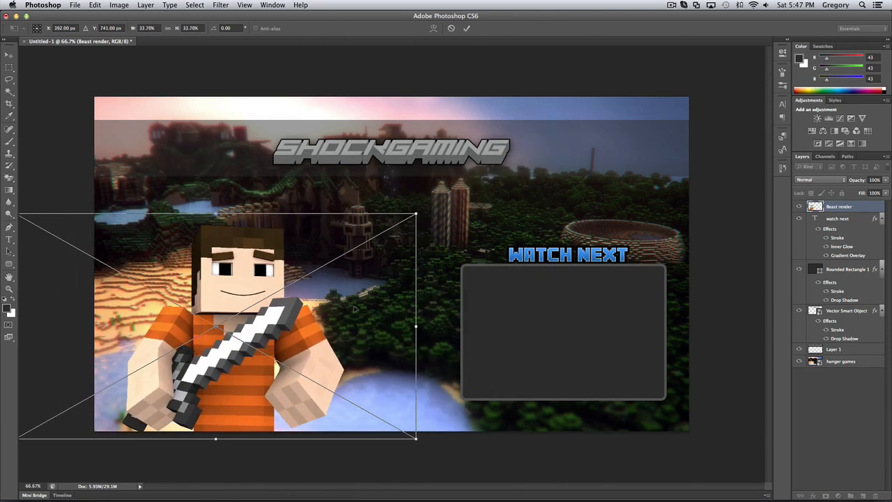
left_click_drag(416, 214, 355, 236)
mouse_move(277, 328)
left_mouse_down()
mouse_move(241, 212)
mouse_move(243, 186)
mouse_move(237, 238)
mouse_move(286, 328)
mouse_move(270, 341)
left_mouse_up()
left_click_drag(341, 252, 314, 268)
mouse_move(251, 342)
left_mouse_down()
mouse_move(265, 339)
mouse_move(258, 346)
left_mouse_up()
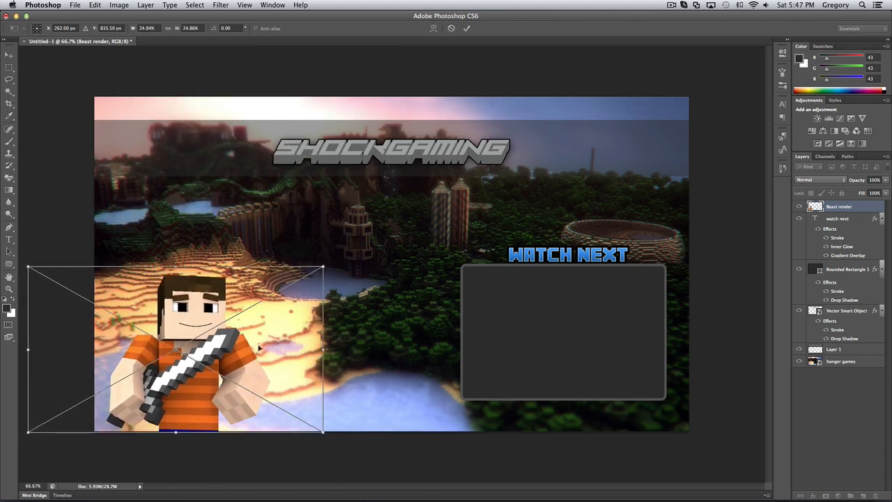
key("Return")
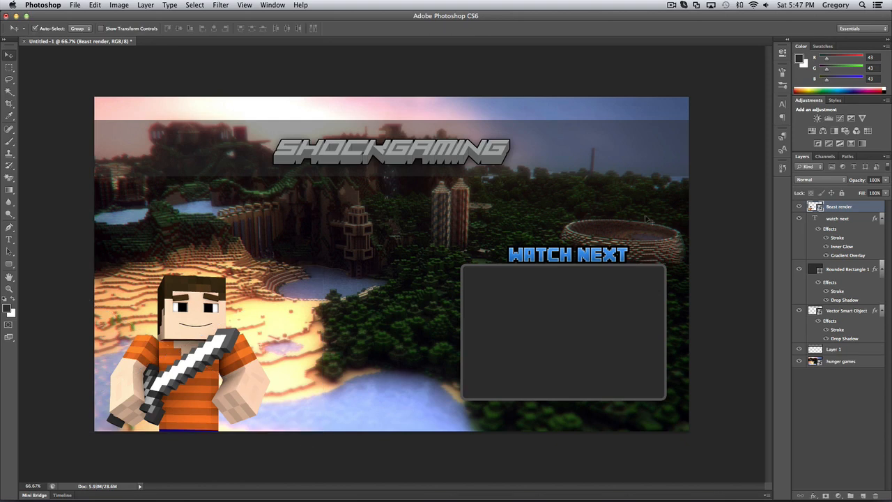
Step: Give the Beast render layer a 6 px outside stroke in grey 666666, trying white first
double_click(862, 207)
left_click(634, 184)
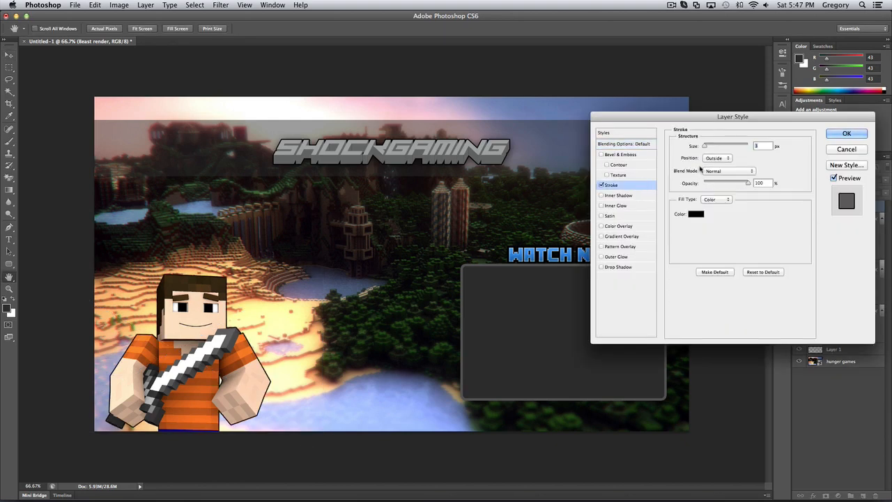
left_click_drag(694, 150, 707, 148)
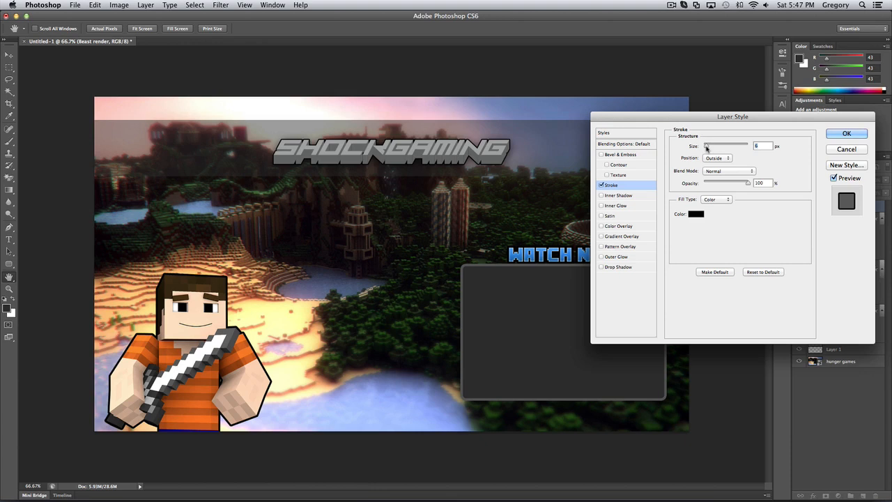
left_click(695, 214)
left_click_drag(607, 168, 568, 115)
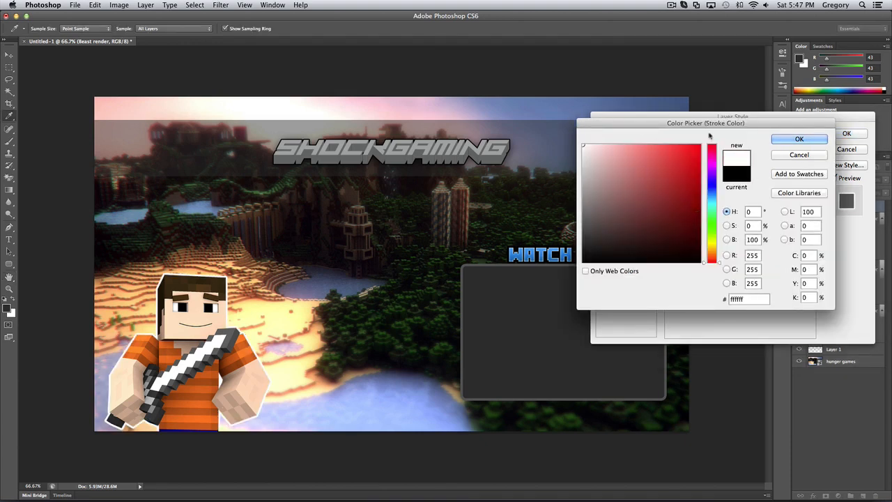
left_click_drag(595, 202, 573, 213)
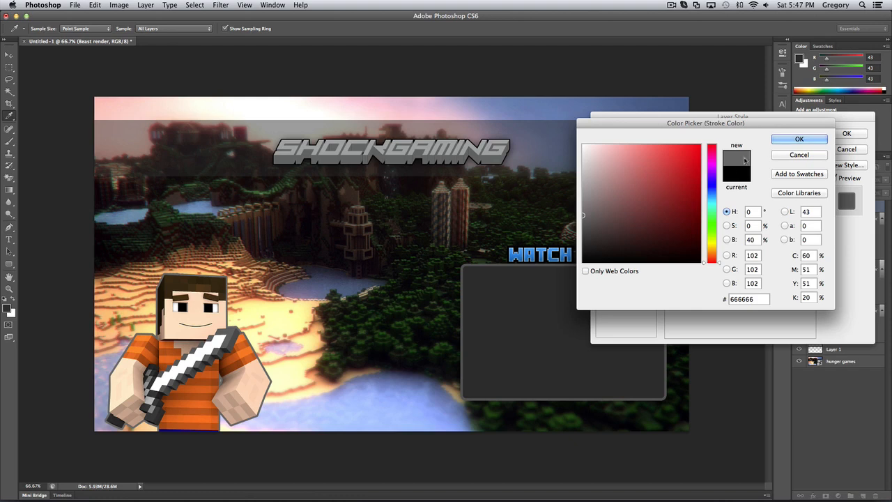
left_click(806, 140)
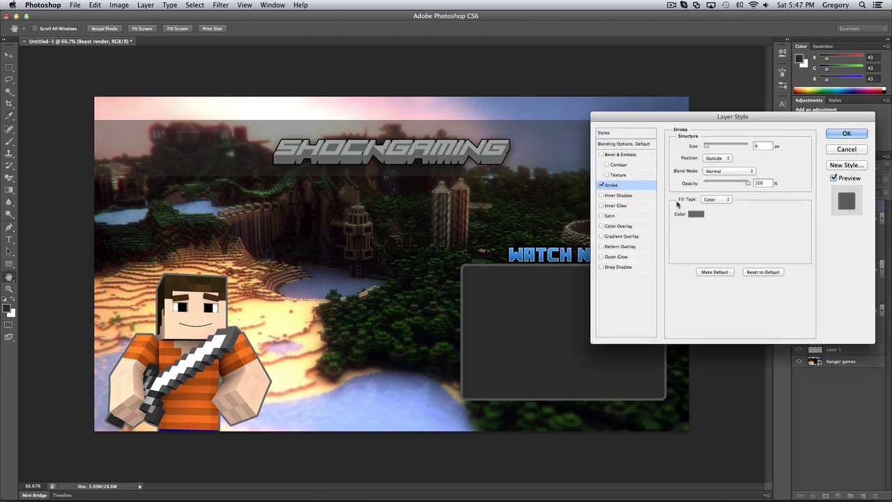
left_click(623, 237)
left_click(601, 237)
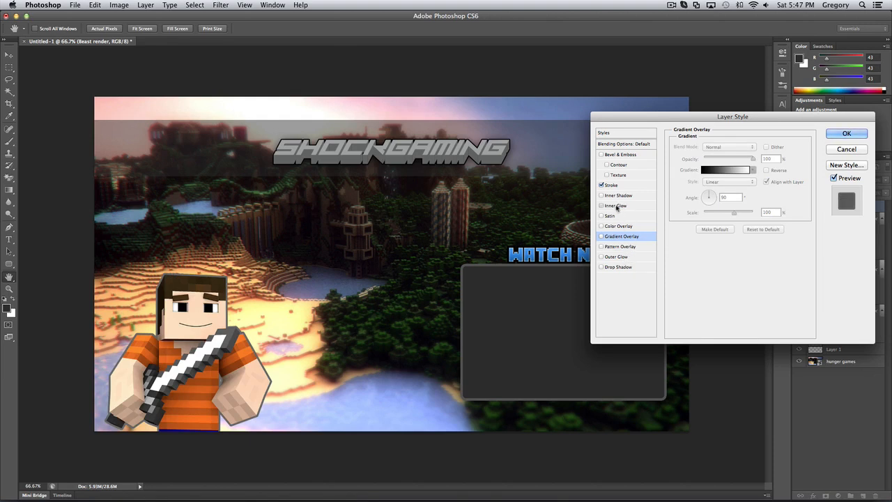
left_click(617, 207)
left_click(601, 205)
Step: Add a 32 px drop shadow to the Beast render and apply the layer style
left_click(616, 267)
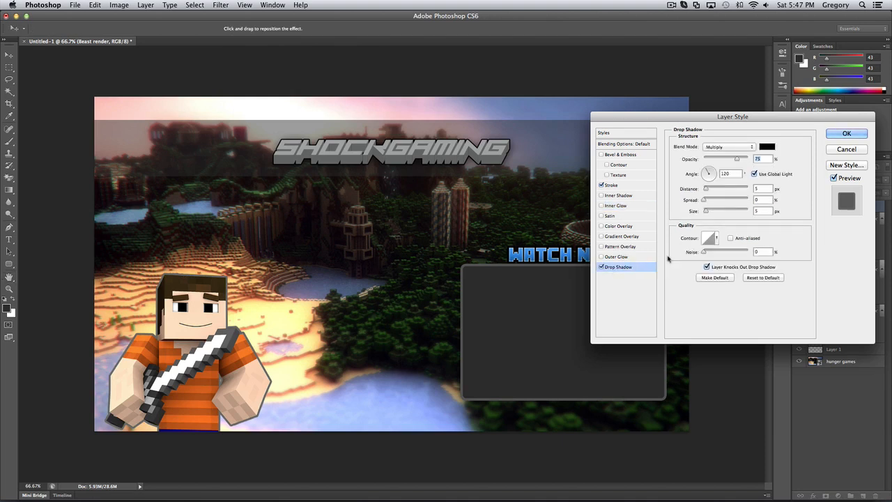
left_click_drag(710, 213, 711, 212)
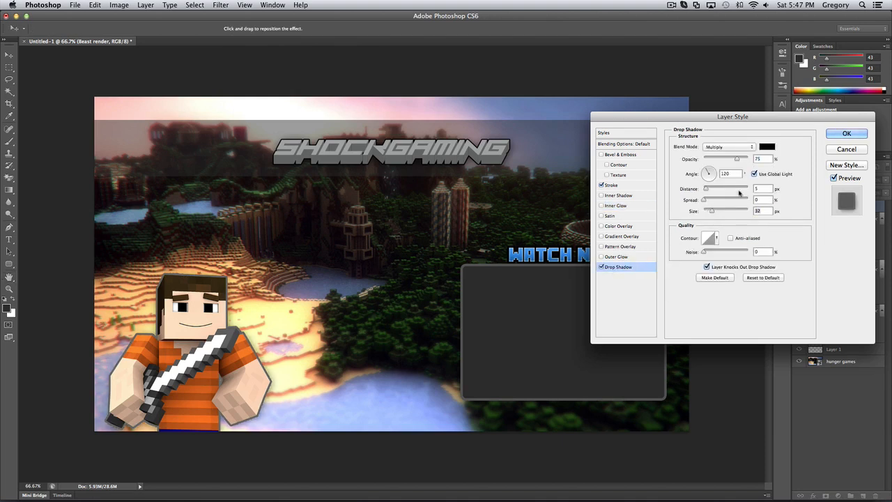
left_click(829, 132)
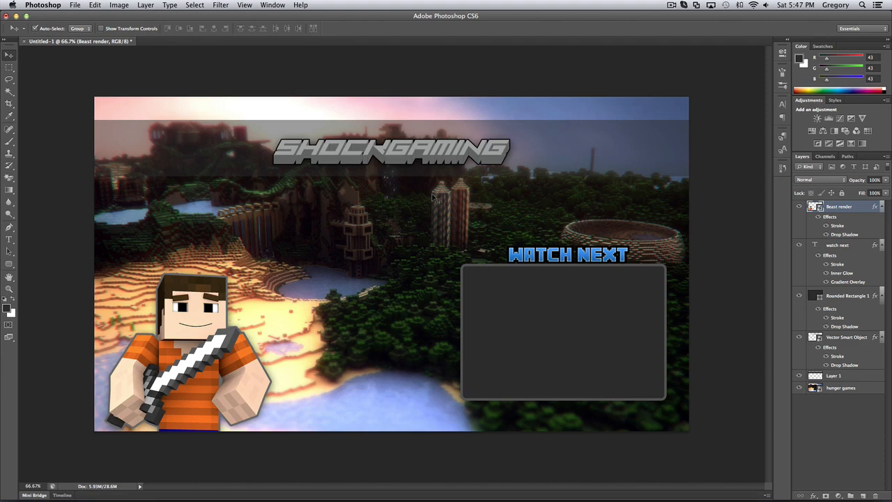
Step: Start placing an image and look through the social media icons in the Flowers pack's 64x64 folder
key("shift+super+p")
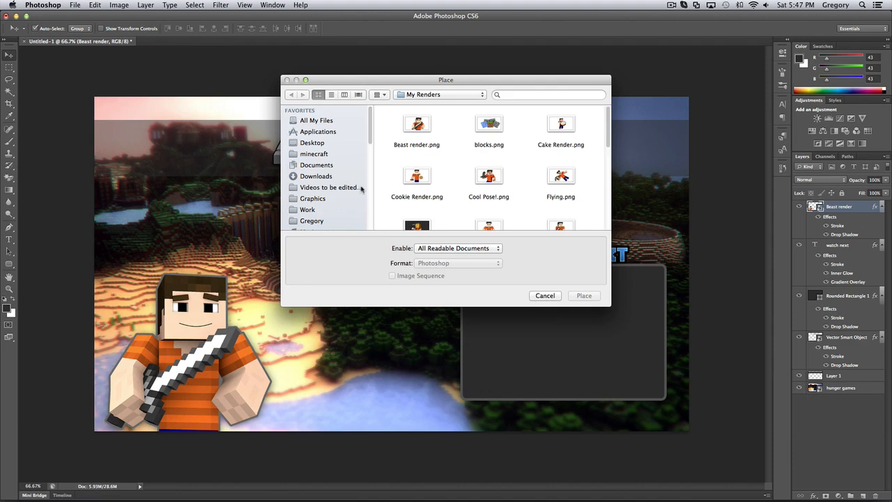
left_click(672, 5)
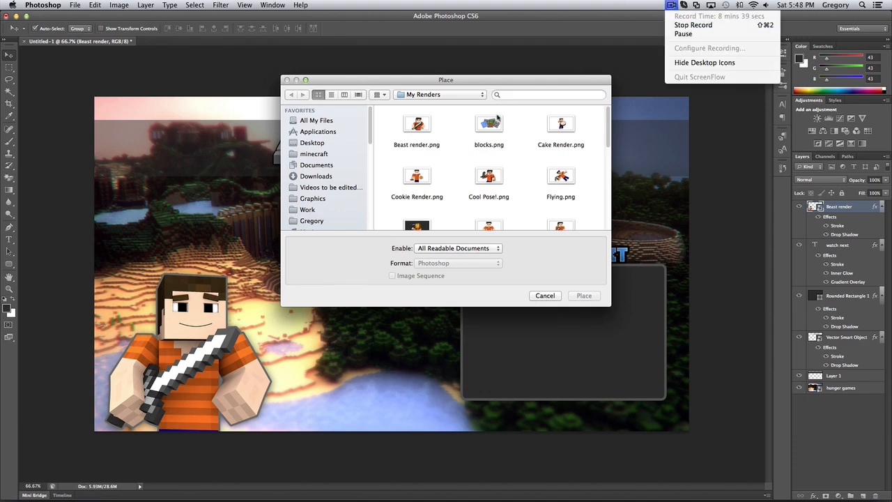
left_click(462, 160)
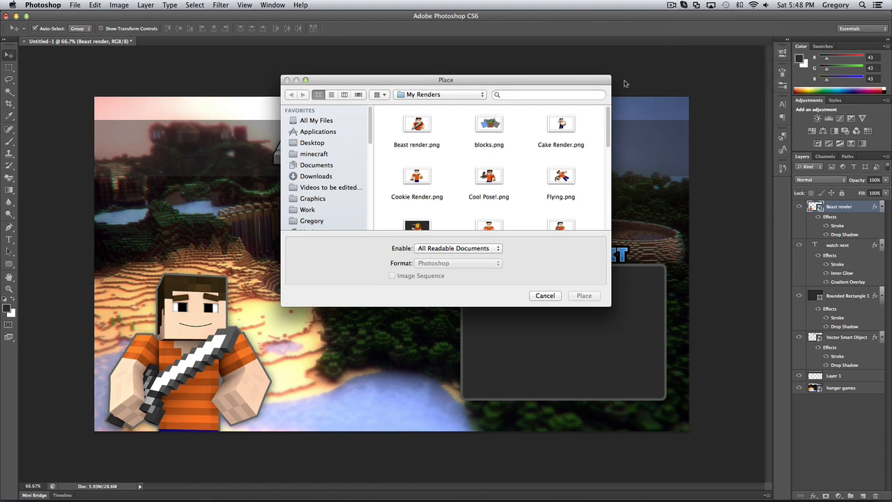
left_click(671, 5)
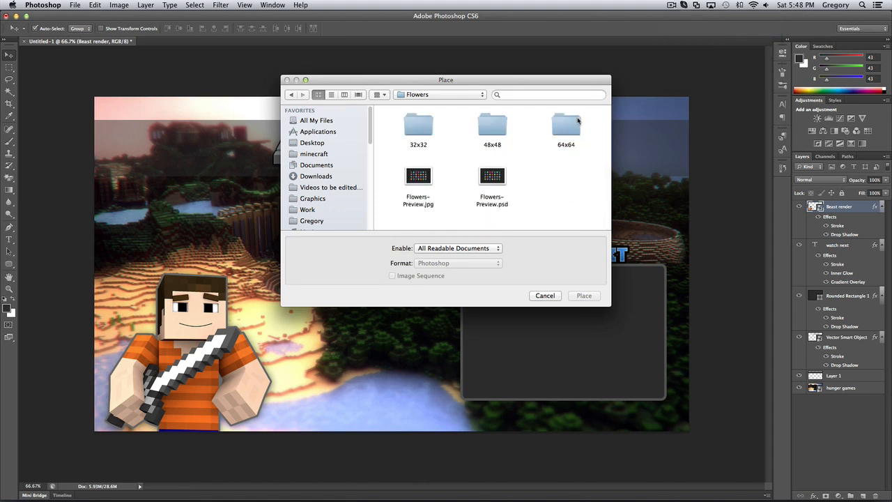
double_click(566, 126)
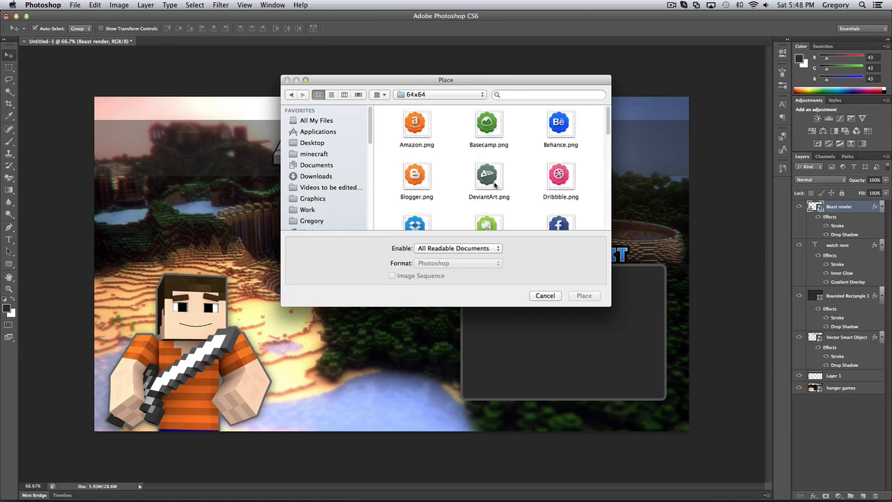
scroll(494, 174, "down", 5)
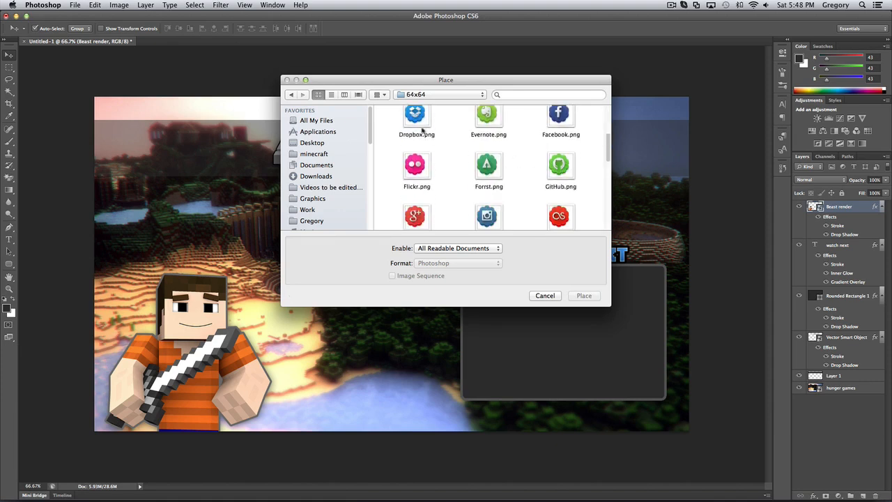
scroll(437, 146, "down", 5)
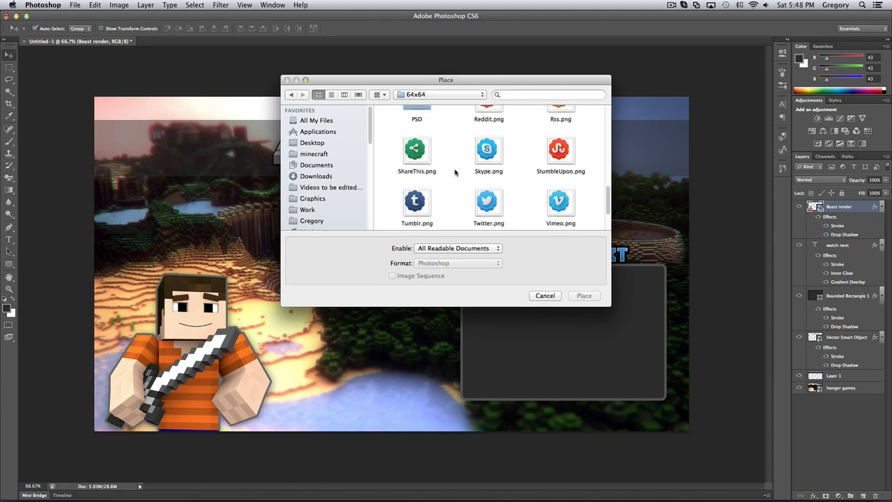
Step: Look through the clean 128x128 icons of the Arbenting social media circles pack as an alternative
left_click(291, 94)
left_click(291, 95)
scroll(460, 139, "up", 1)
double_click(490, 125)
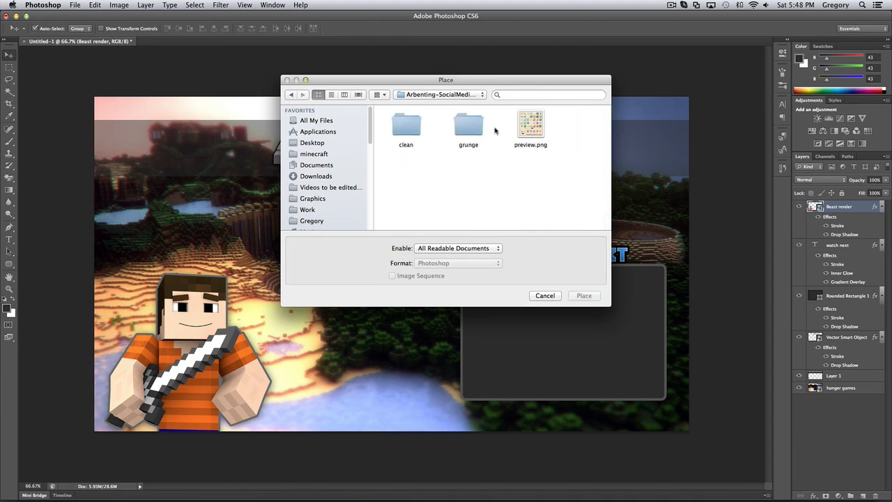
double_click(410, 127)
double_click(529, 127)
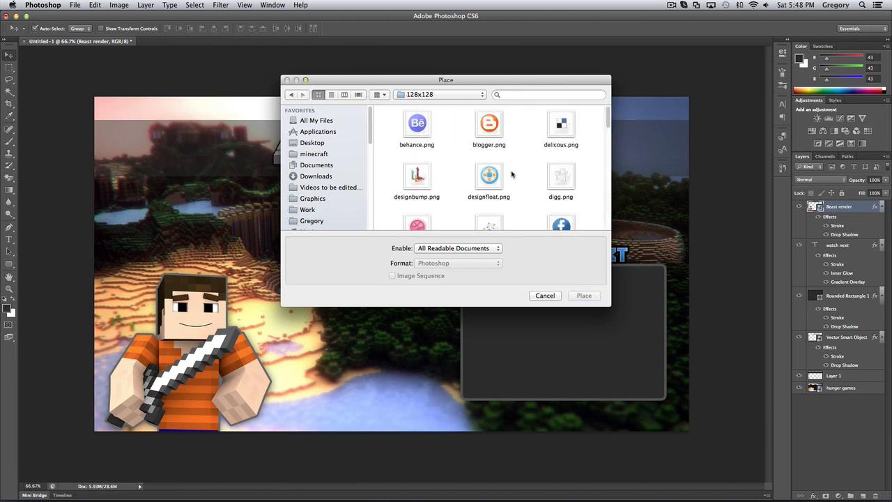
scroll(512, 175, "down", 1)
scroll(530, 180, "down", 3)
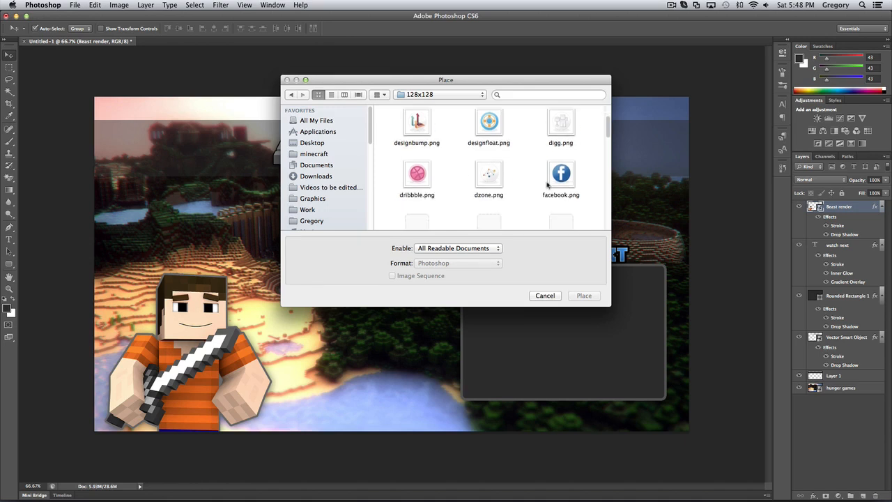
scroll(548, 184, "down", 10)
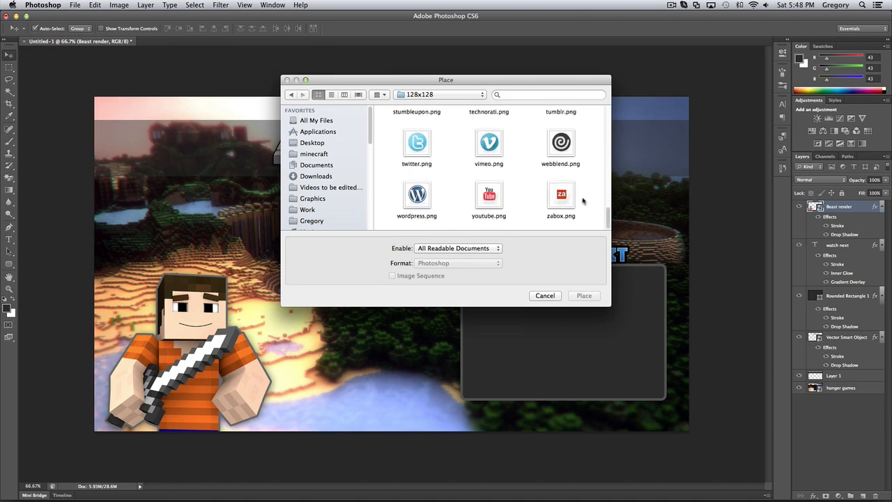
Step: Place Facebook.png from the FreeModernSocialMediaIconPack's Flowers 64x64 folder above the character's head and commit it
left_click(291, 94)
left_click(292, 94)
left_click(291, 94)
scroll(502, 202, "down", 1)
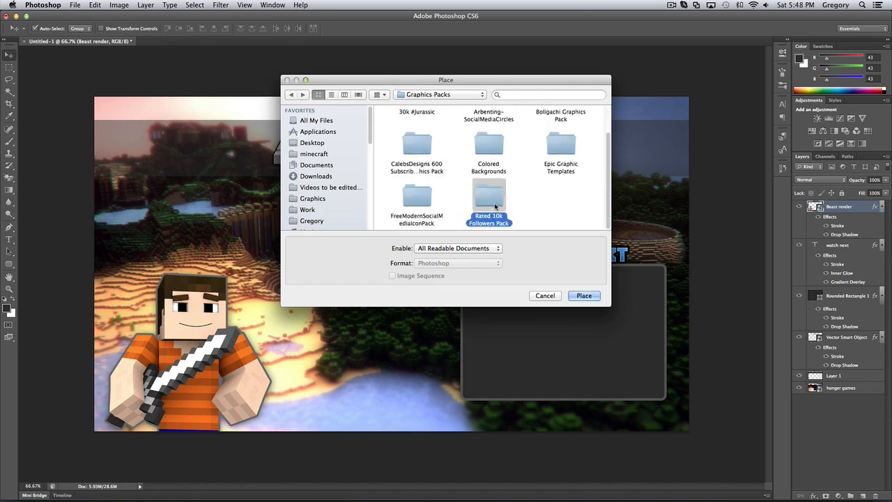
double_click(487, 209)
left_click(292, 94)
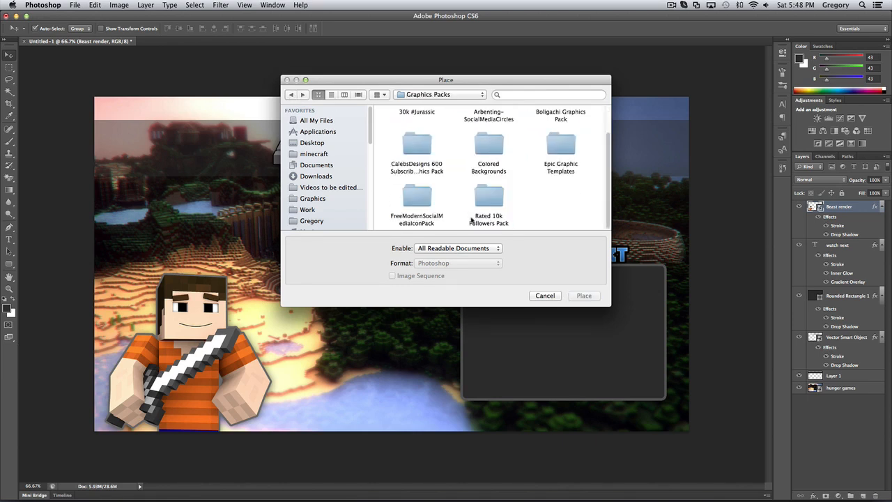
double_click(425, 198)
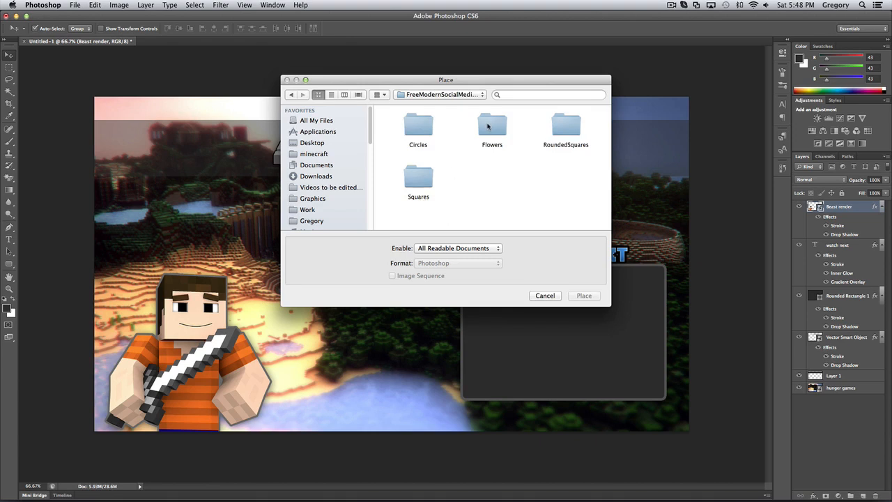
double_click(488, 127)
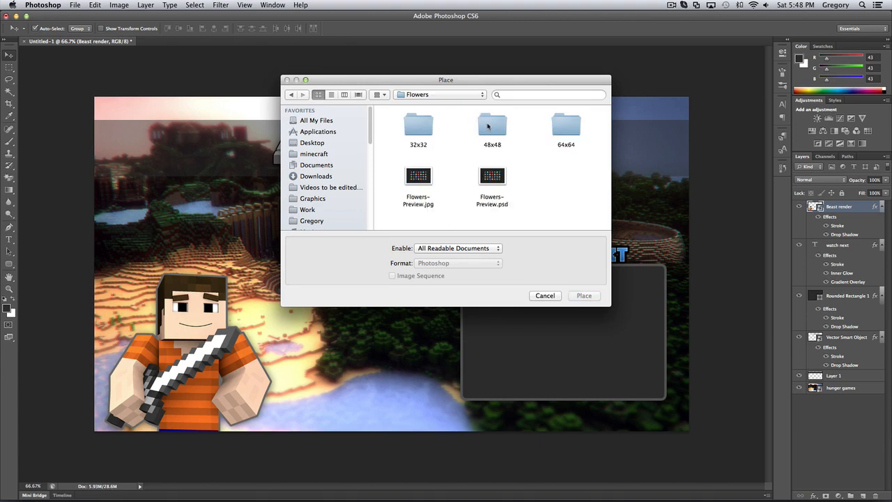
left_click(563, 126)
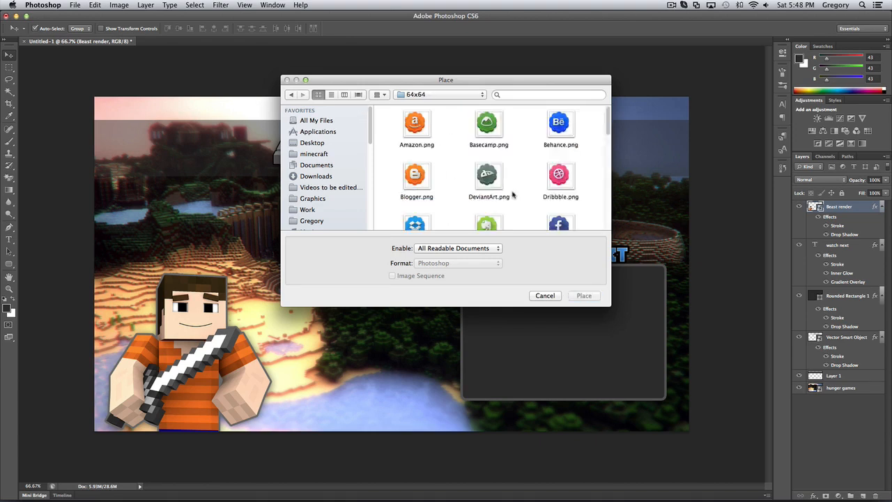
scroll(513, 196, "down", 2)
double_click(558, 187)
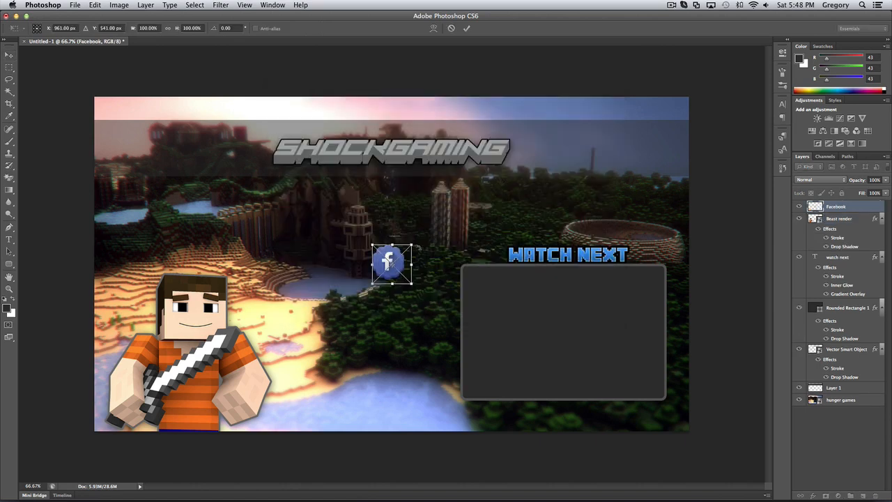
left_click_drag(403, 264, 230, 224)
key("Return")
Step: Add the white text FOLLOW ME HERE in MineCrafter 3 above the Facebook icon, and shift the icon under the text's left end
key("t")
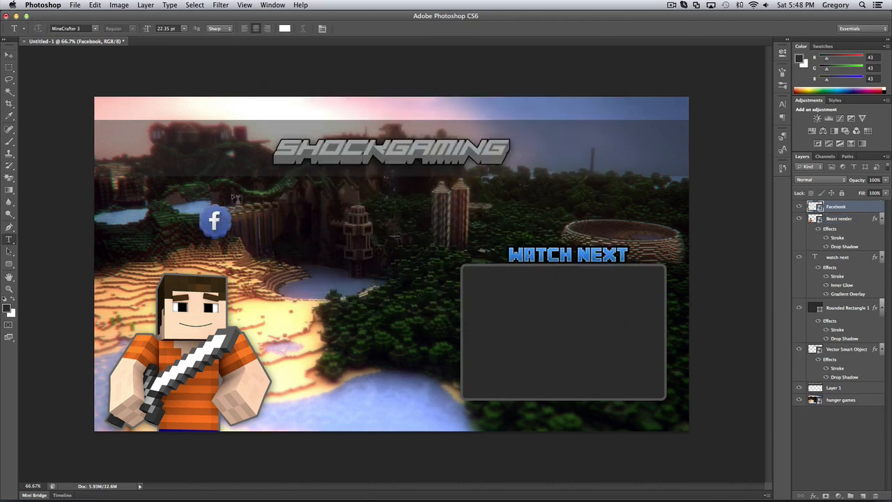
left_click(232, 190)
type("FO")
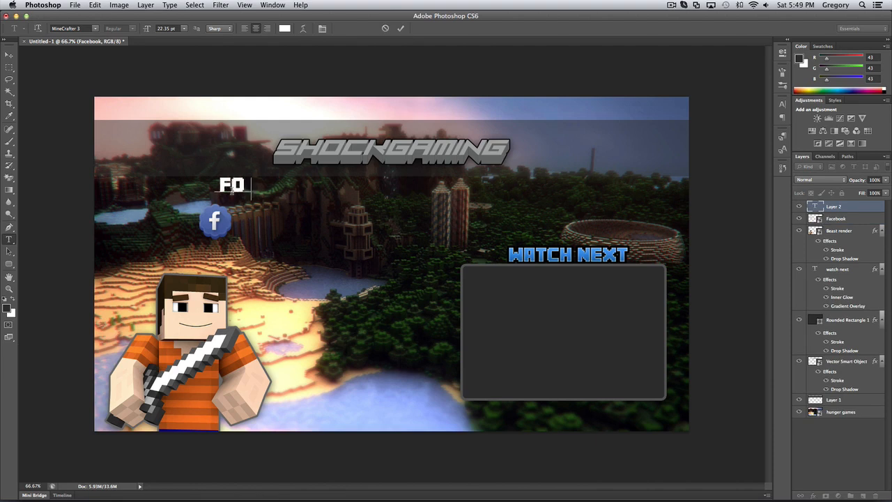
type("LLOW ME HERE")
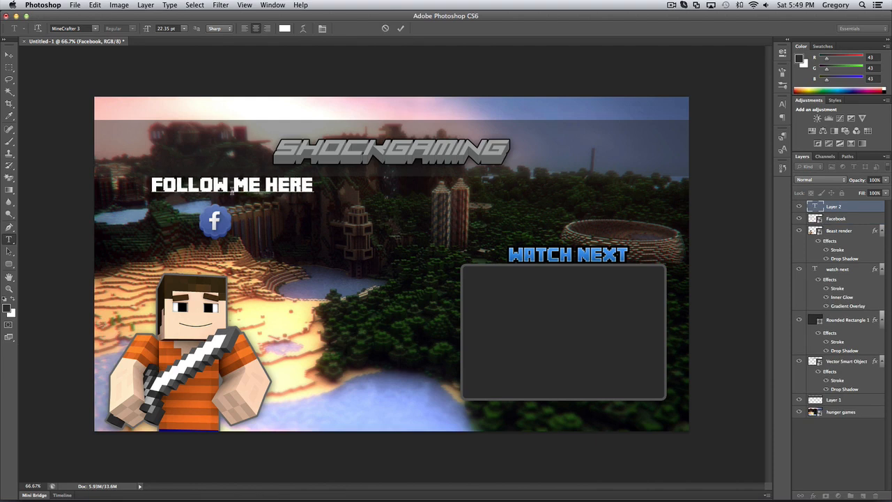
left_click_drag(261, 248, 145, 233)
left_click(8, 55)
key("super+r")
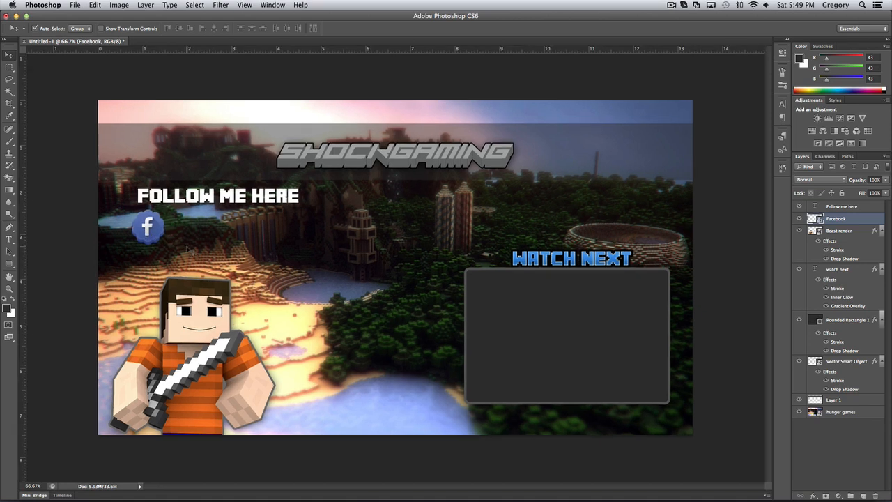
key("super+r")
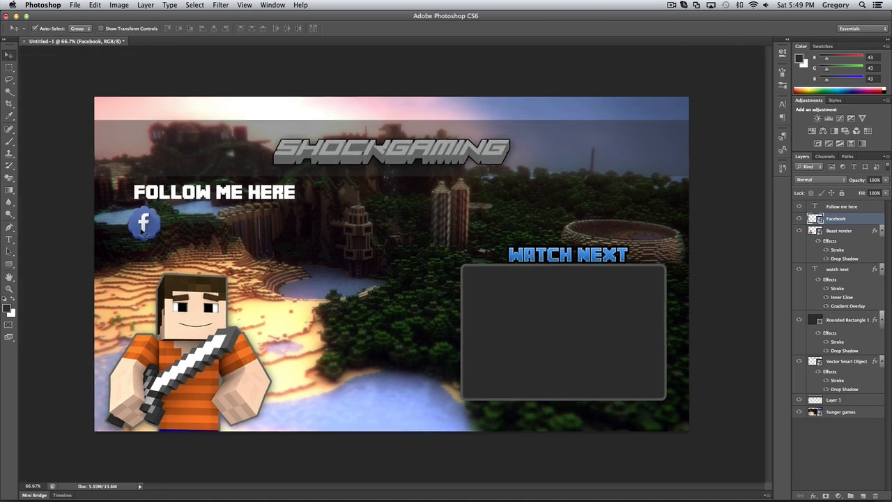
Step: Scale the Facebook icon down to about 70% beneath the start of the FOLLOW ME HERE text
key("super+t")
left_click_drag(168, 245, 152, 229)
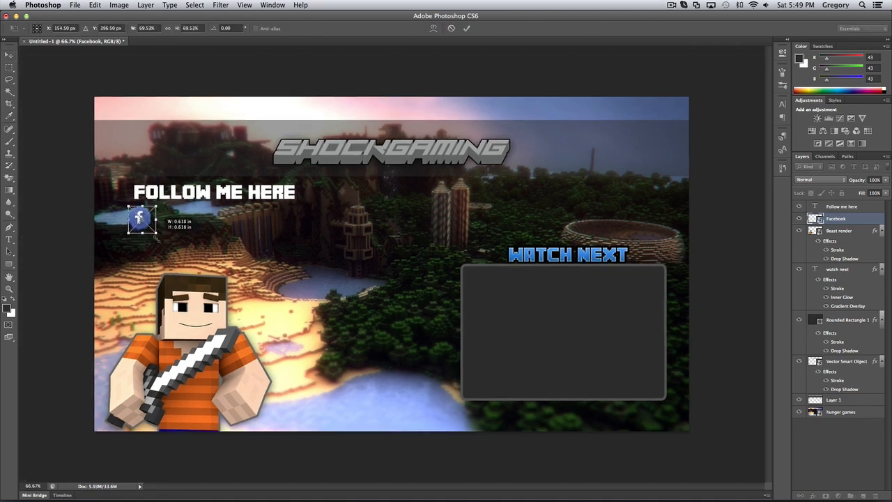
key("Return")
Step: Place the Instagram icon, scale it down to match the Facebook icon, and position it directly below that icon
key("super+shift+p")
scroll(545, 174, "down", 3)
scroll(543, 175, "down", 3)
double_click(486, 175)
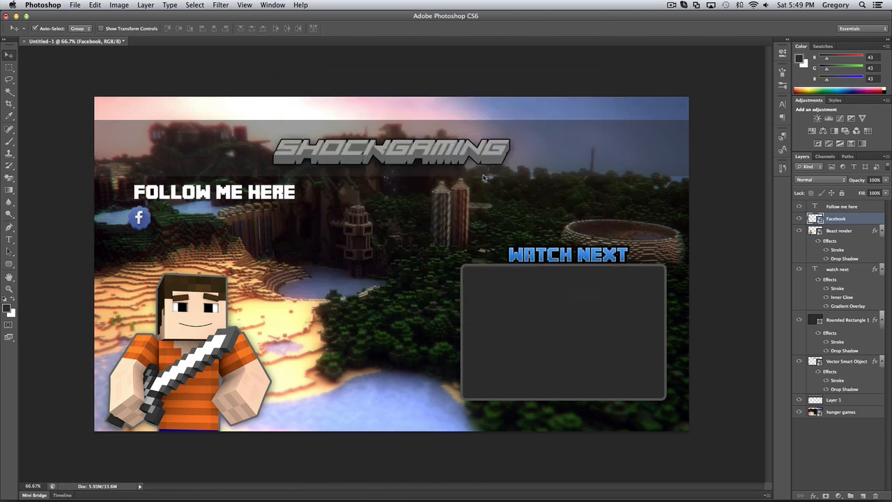
left_click_drag(411, 244, 152, 222)
key("super+z")
key("super+z")
key("super+z")
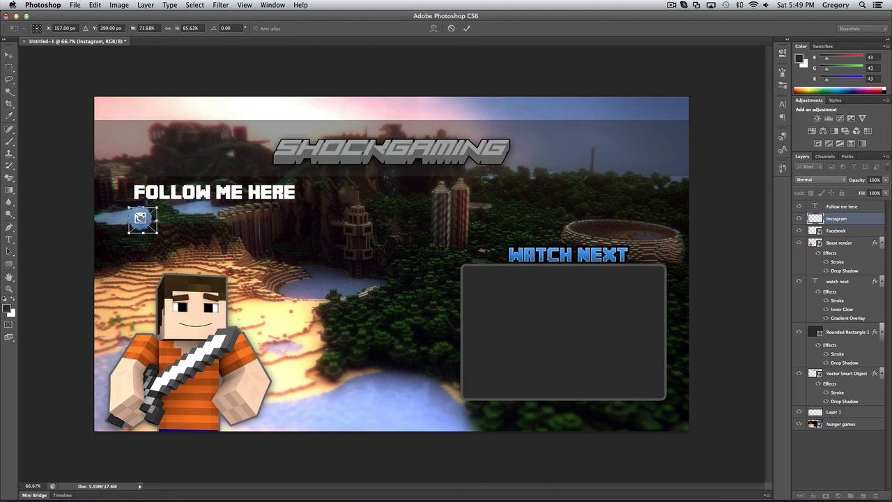
left_click_drag(143, 220, 144, 244)
key("Return")
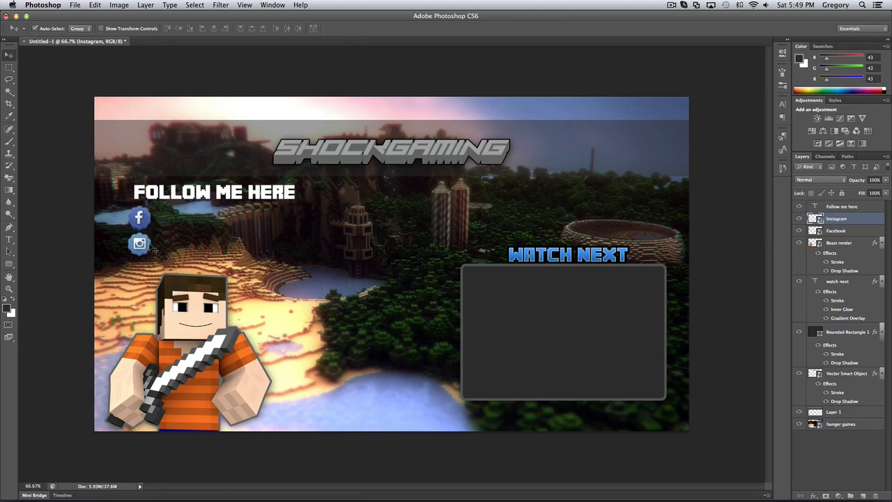
Step: Place DeviantArt.png, scaled down to match the other icons, beneath the right end of the FOLLOW ME HERE text
key("super+shift+p")
scroll(494, 211, "down", 3)
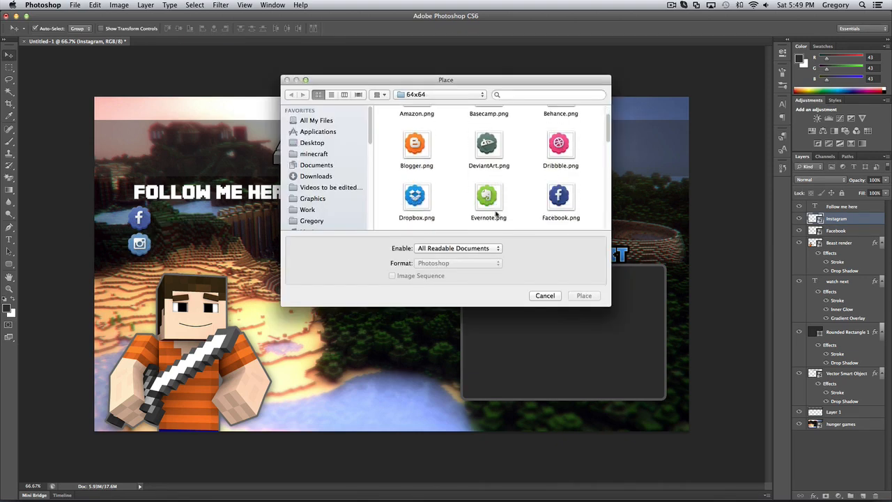
scroll(497, 215, "down", 1)
double_click(486, 137)
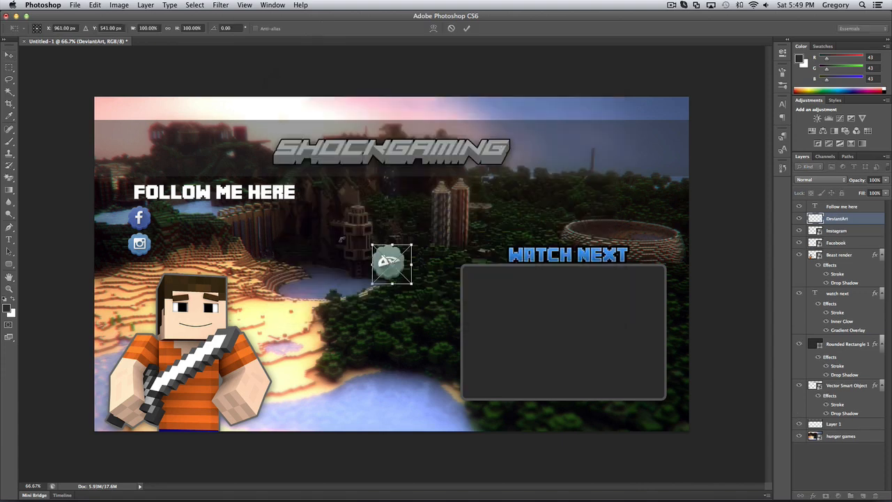
left_click_drag(411, 244, 290, 221)
key("Return")
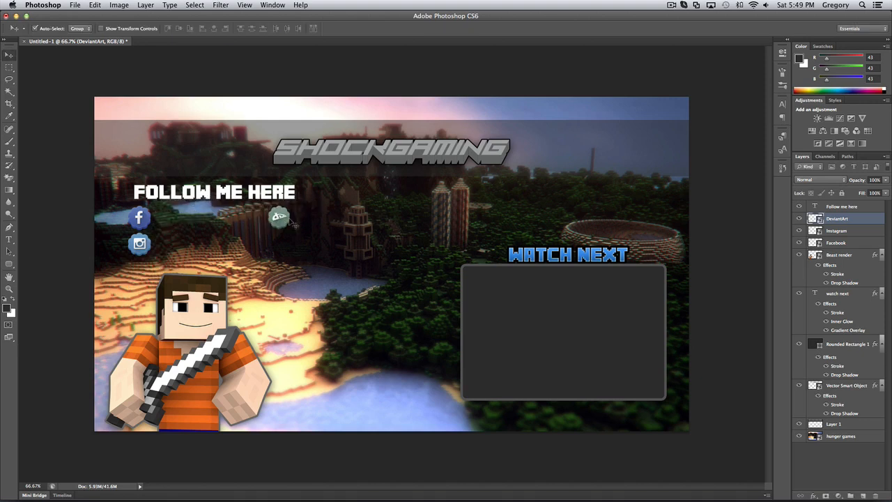
Step: Place Twitter.png, scaled down to match the other icons, directly below the DeviantArt icon
key("super+o")
scroll(488, 201, "down", 8)
double_click(488, 142)
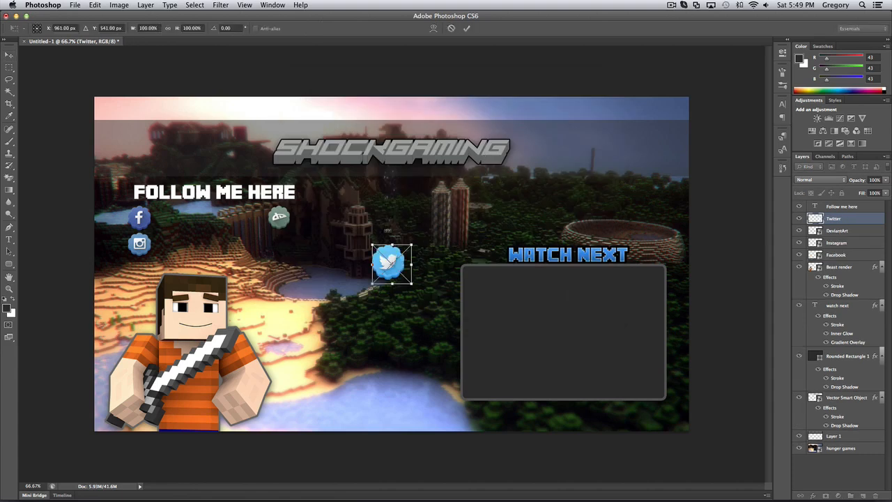
left_click_drag(390, 263, 281, 246)
key("Return")
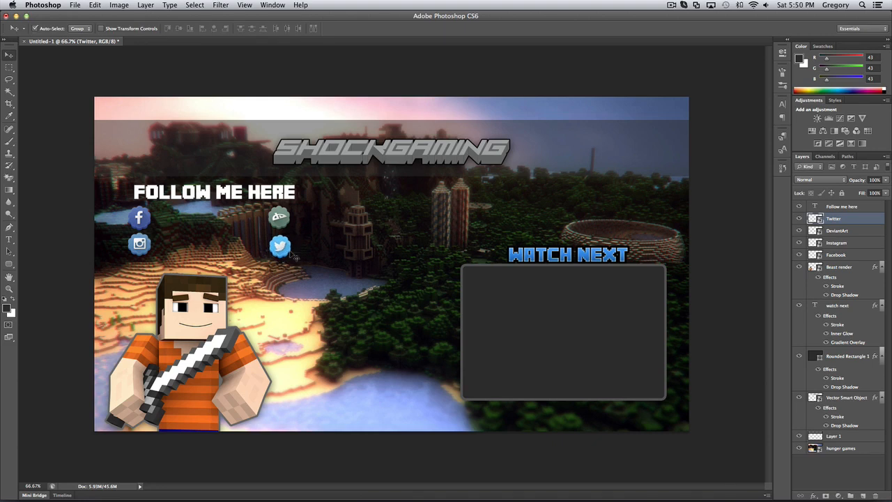
Step: Nudge the DeviantArt icon slightly right and down to line it up with the Twitter icon
left_click(282, 223)
key("Down")
key("Down")
key("Right")
key("Right")
key("Right")
key("Right")
key("Down")
key("Down")
Step: Place Vine.png, scaled down to about 66%, to the right of the DeviantArt icon in the same row
key("super+shift+p")
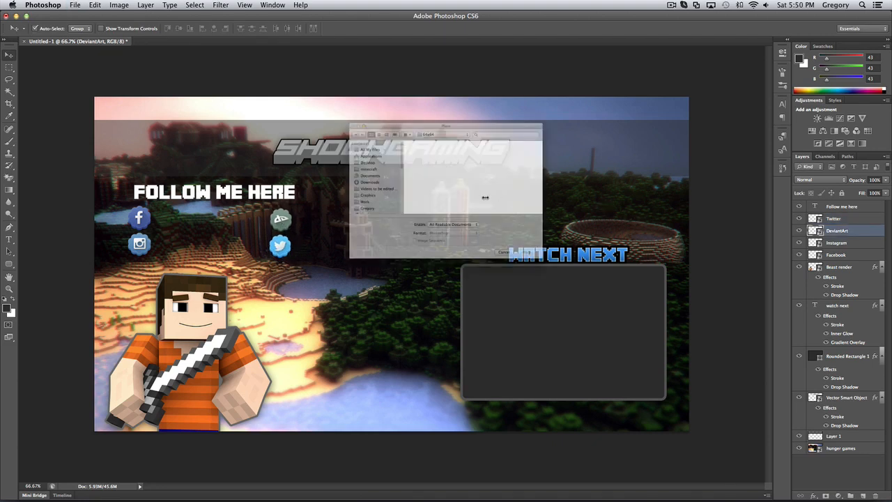
scroll(485, 181, "down", 10)
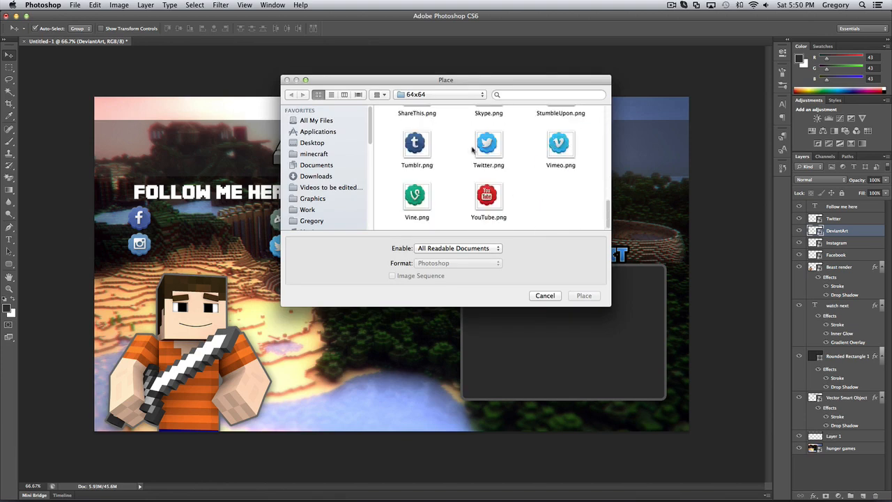
scroll(462, 201, "up", 1)
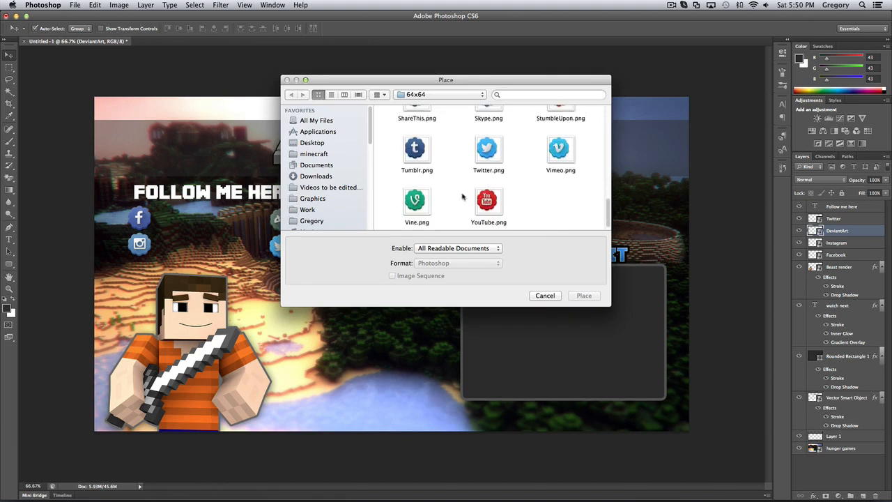
left_click(415, 216)
key("Return")
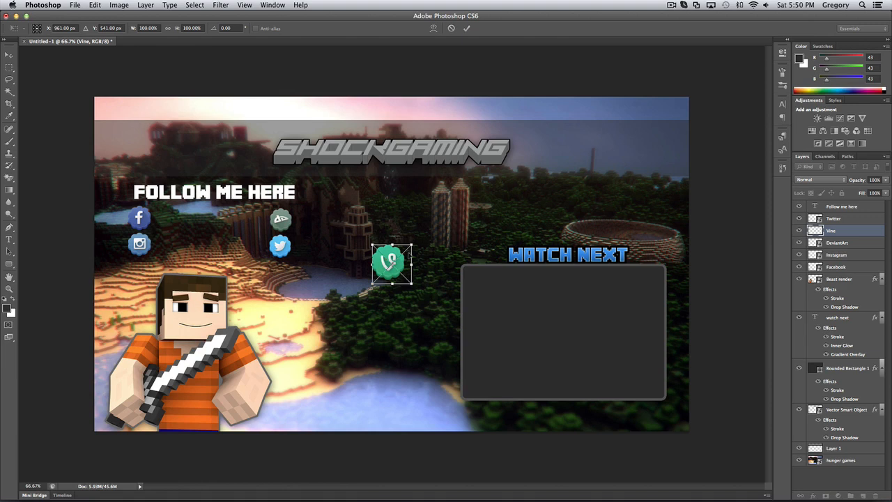
left_click_drag(412, 245, 399, 258)
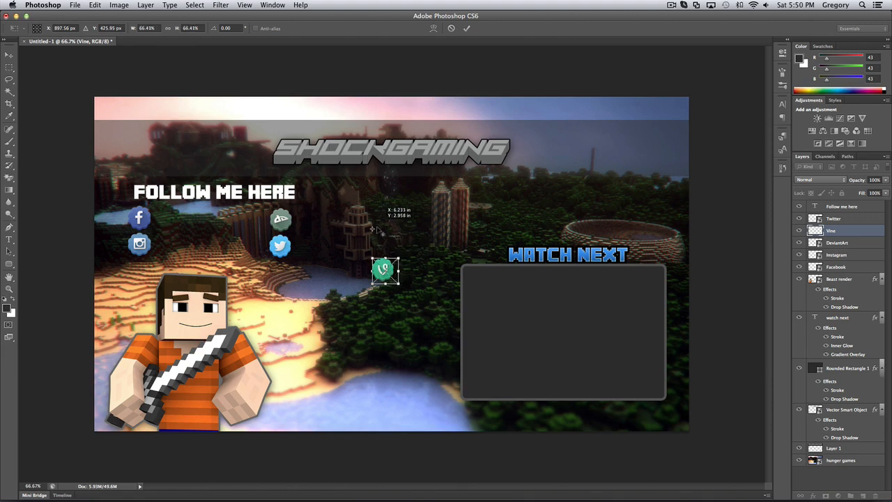
left_click_drag(372, 229, 391, 220)
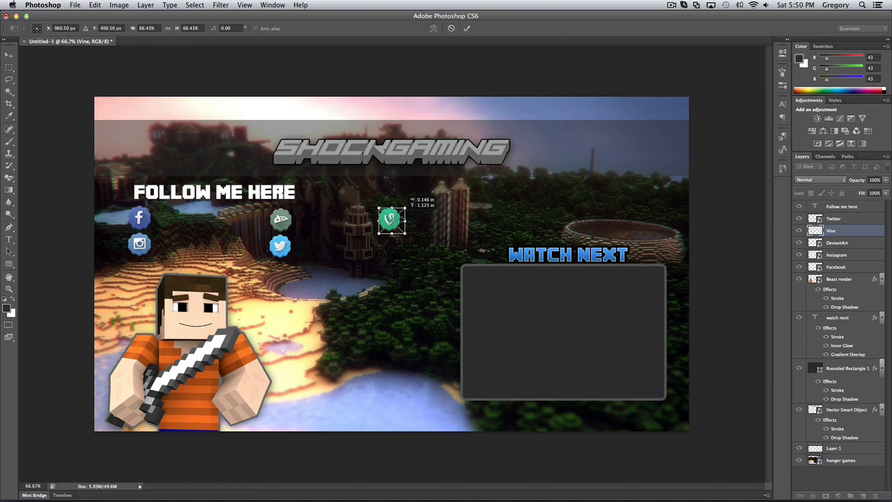
key("Return")
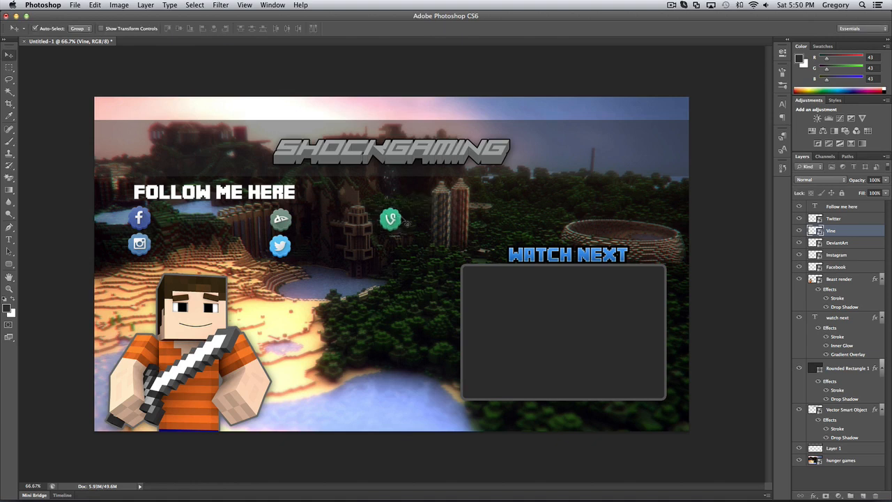
Step: Place GooglePlus.png, scaled down to about 59%, directly below the Vine icon
key("super+shift+p")
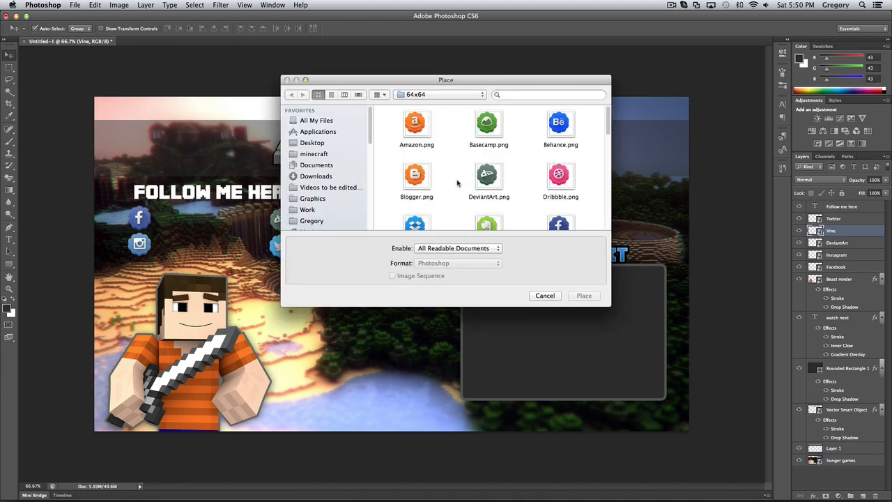
scroll(532, 206, "down", 5)
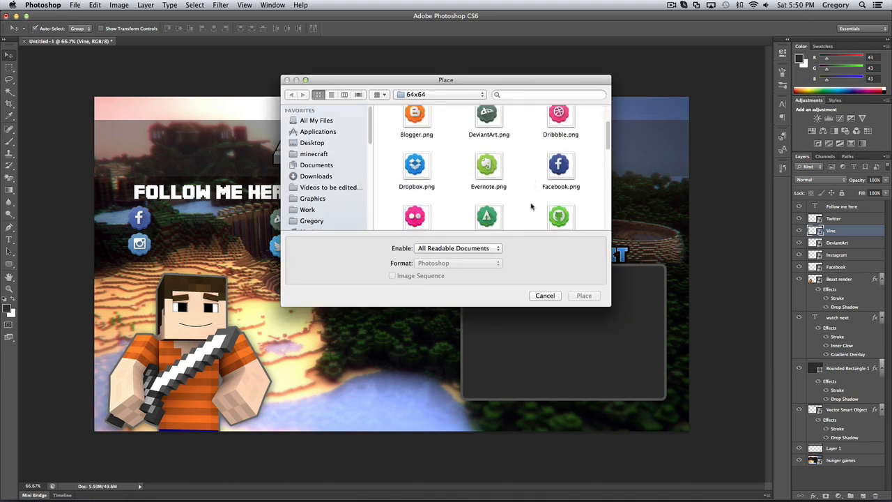
scroll(532, 203, "down", 3)
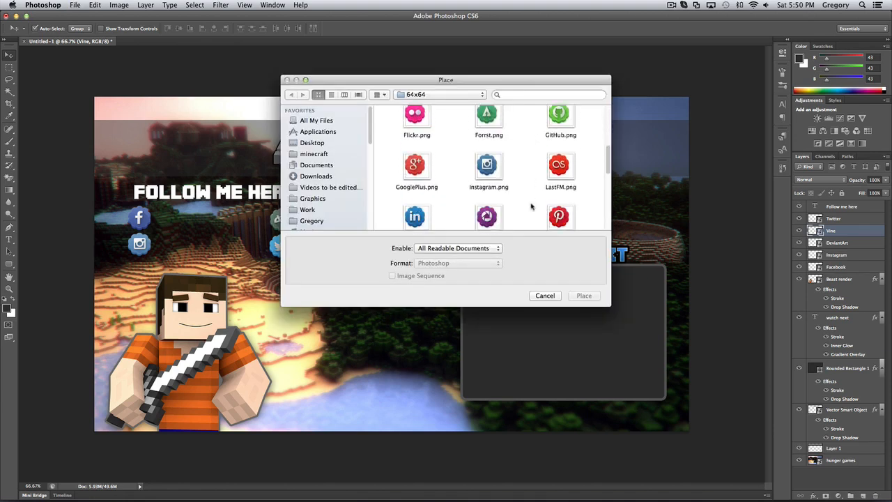
scroll(537, 175, "down", 2)
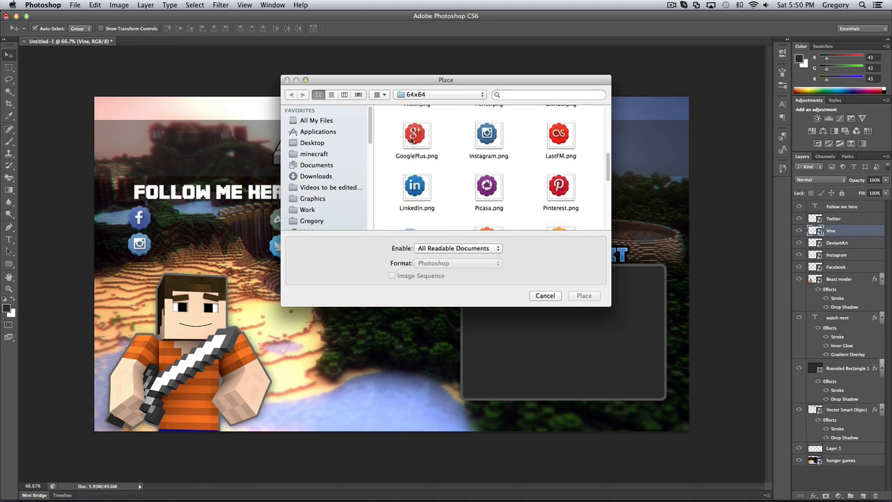
double_click(413, 136)
left_click_drag(411, 245, 407, 263)
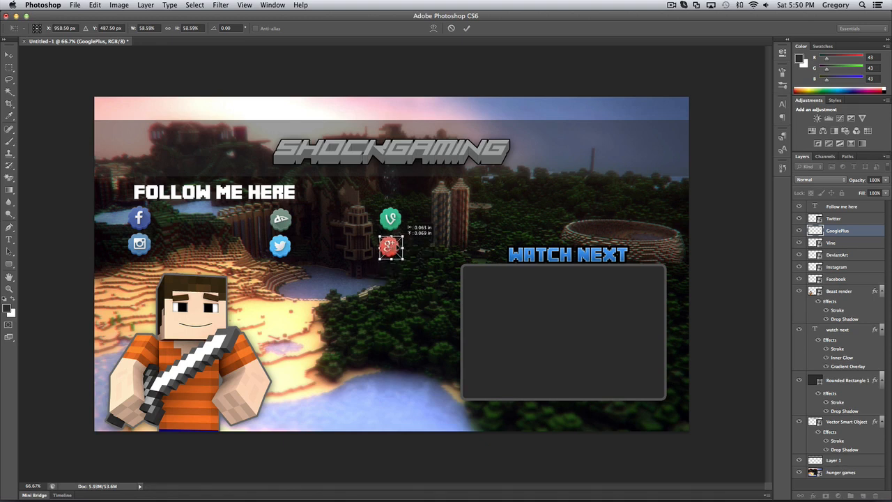
key("Return")
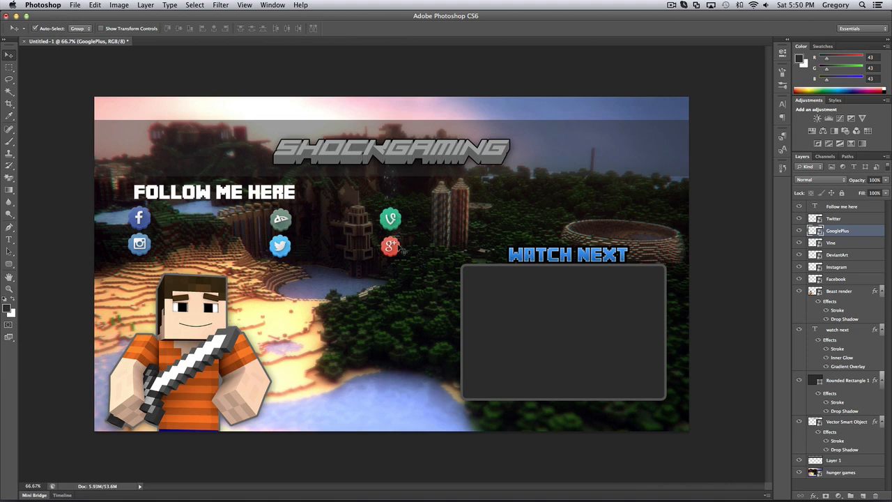
Step: Add the white text BLAH to the right of the Facebook icon
key("t")
left_click(176, 216)
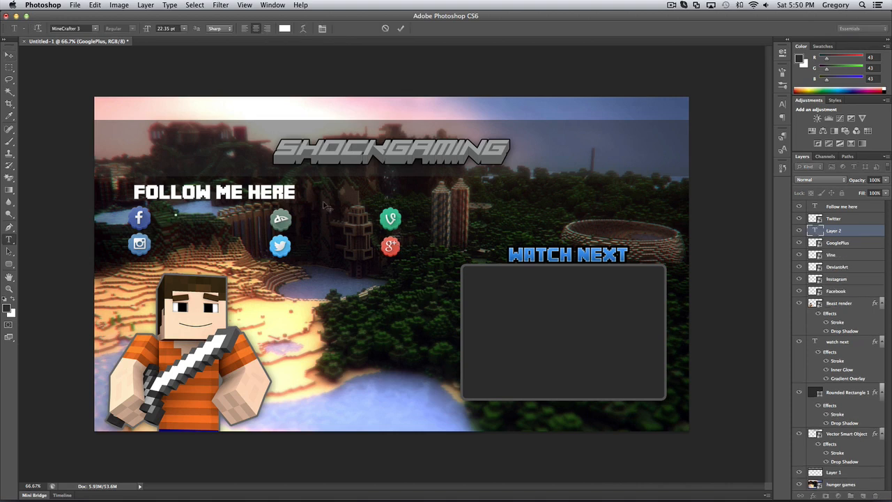
type("BLAH")
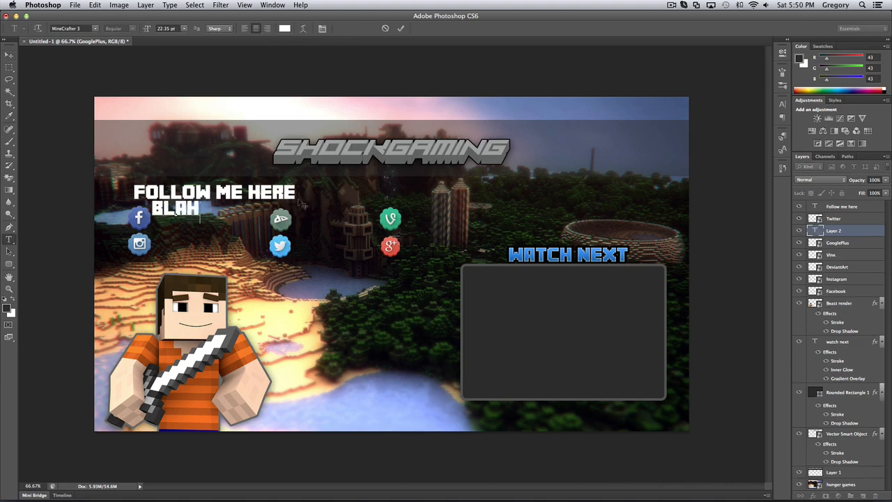
left_click(9, 54)
key("t")
left_click(296, 249)
type("@SHOCKGAMING11")
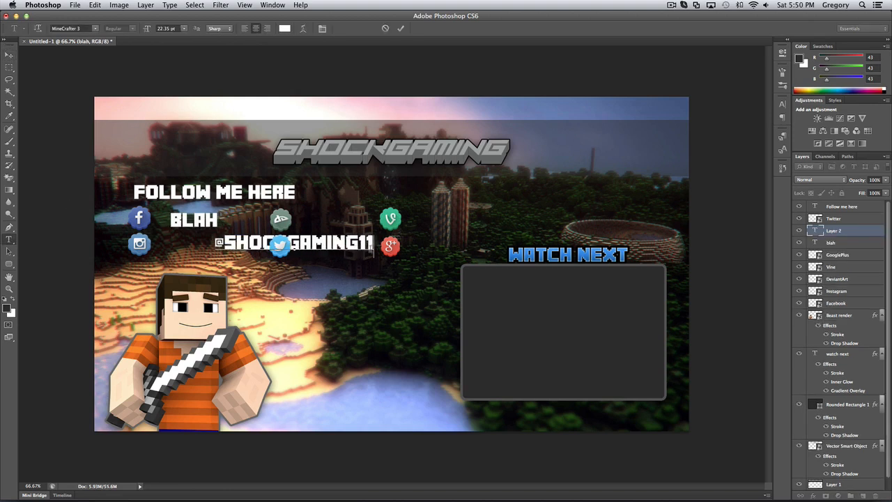
key("ctrl+a")
left_click_drag(147, 30, 137, 30)
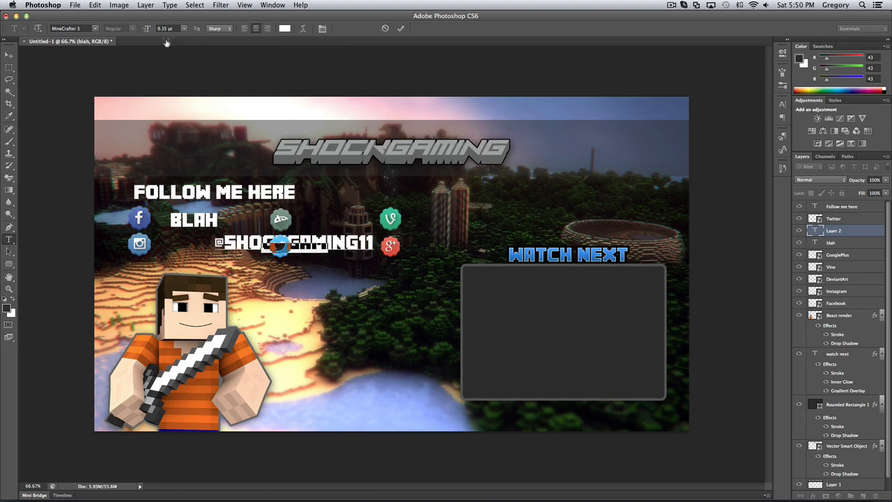
left_click_drag(352, 287, 388, 286)
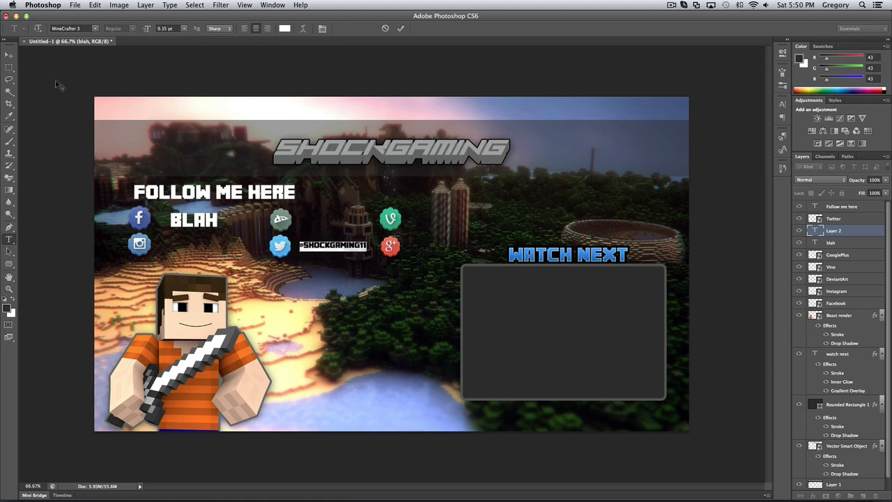
left_click(10, 55)
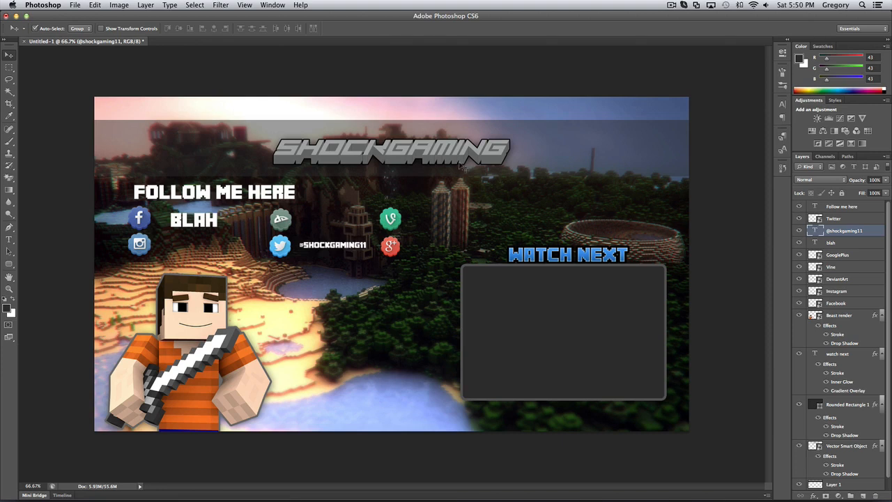
left_click(670, 5)
left_click(667, 3)
left_click(365, 158)
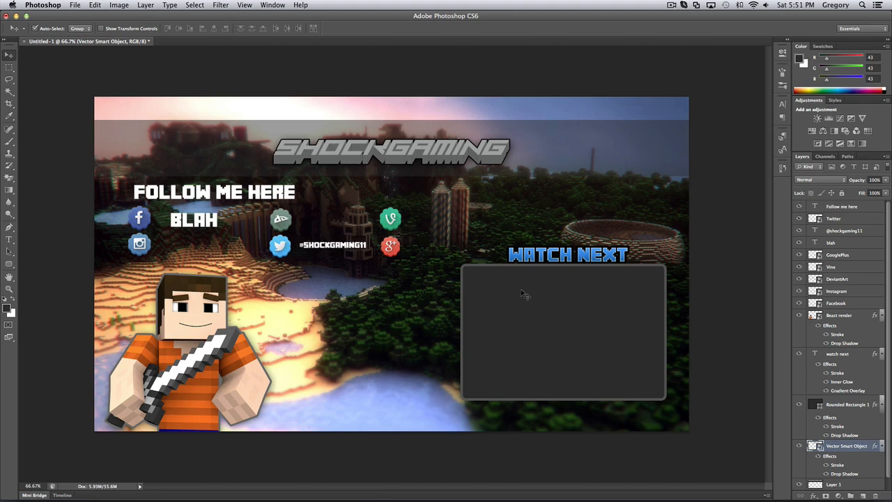
key("super+minus")
key("super+minus")
key("super+plus")
key("super+plus")
scroll(835, 366, "down", 1)
scroll(842, 350, "up", 1)
left_click(844, 213)
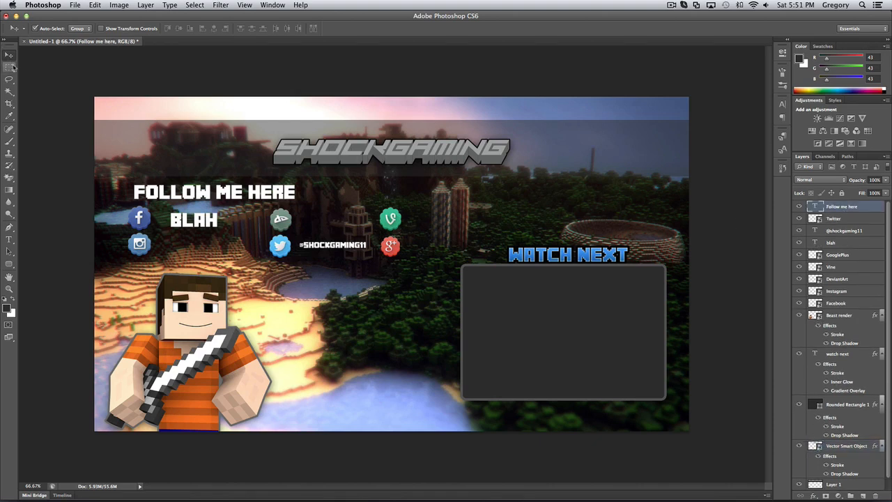
left_click(578, 148)
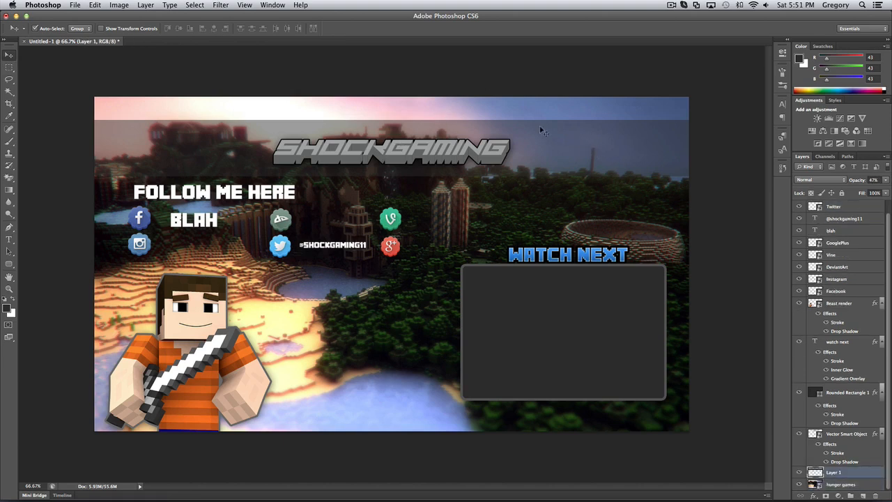
left_click(548, 158)
left_click(447, 154)
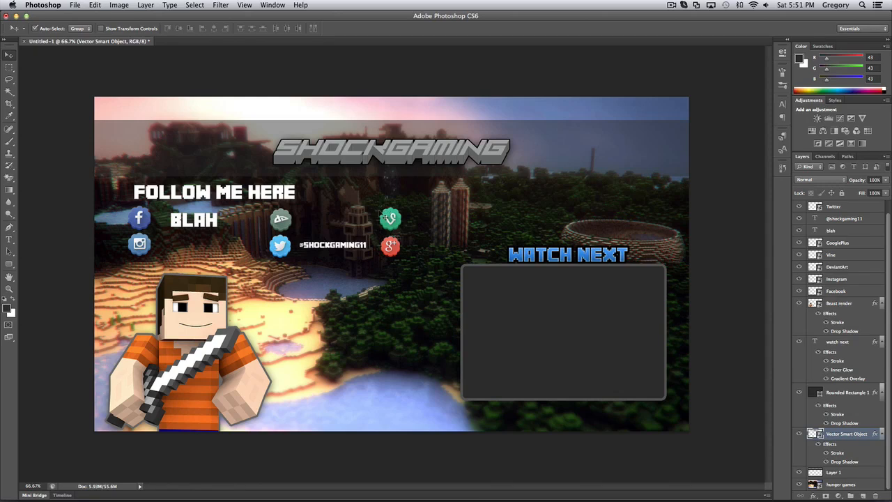
Step: Nudge the character render slightly right and up
left_click_drag(168, 393, 173, 391)
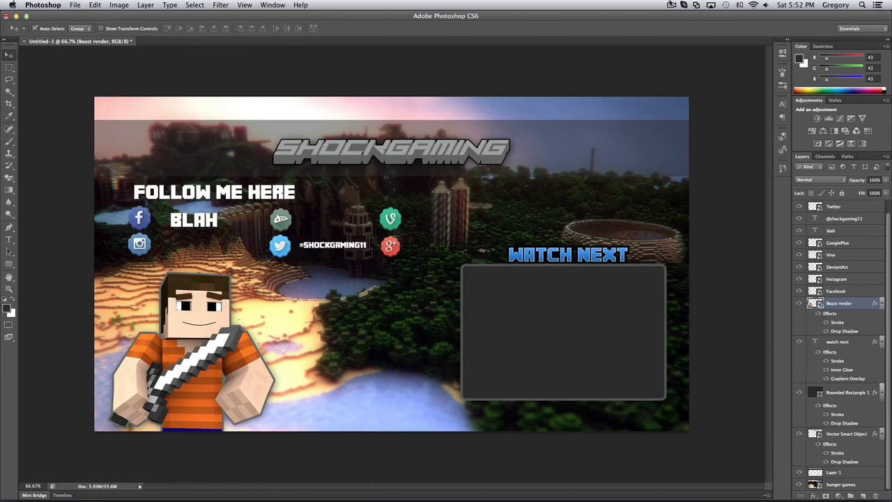
left_click(670, 4)
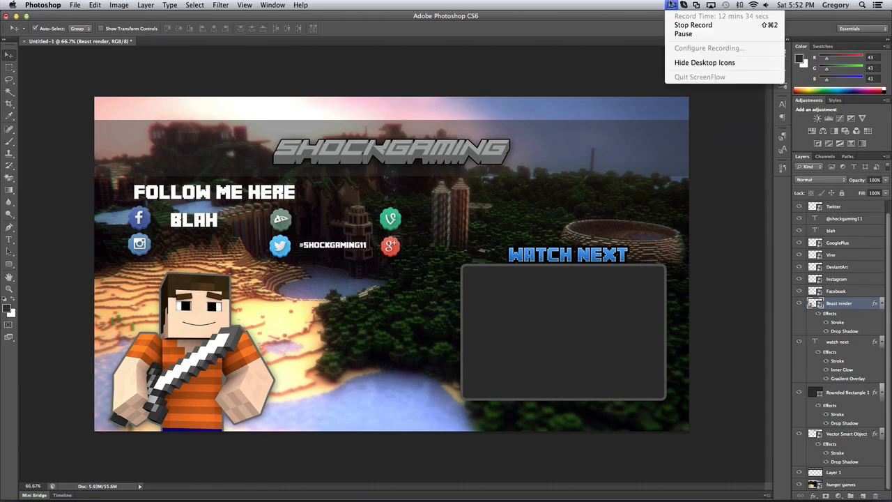